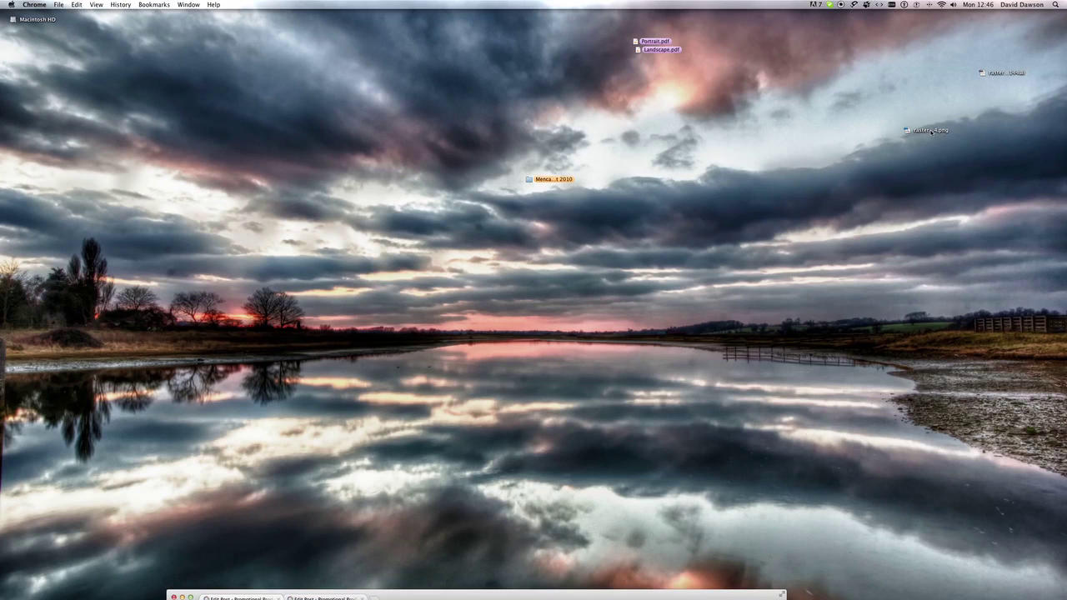
Move raster-to-vector-1-300x144.png to mid-desktop and open it in Photoshop
drag(932, 131, 618, 295)
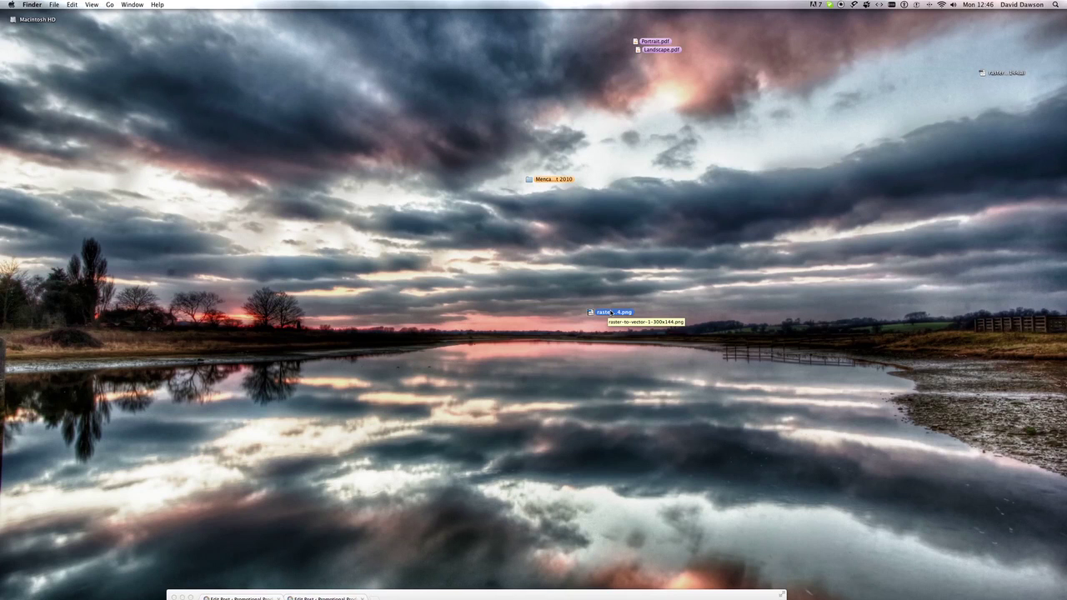
double_click(611, 312)
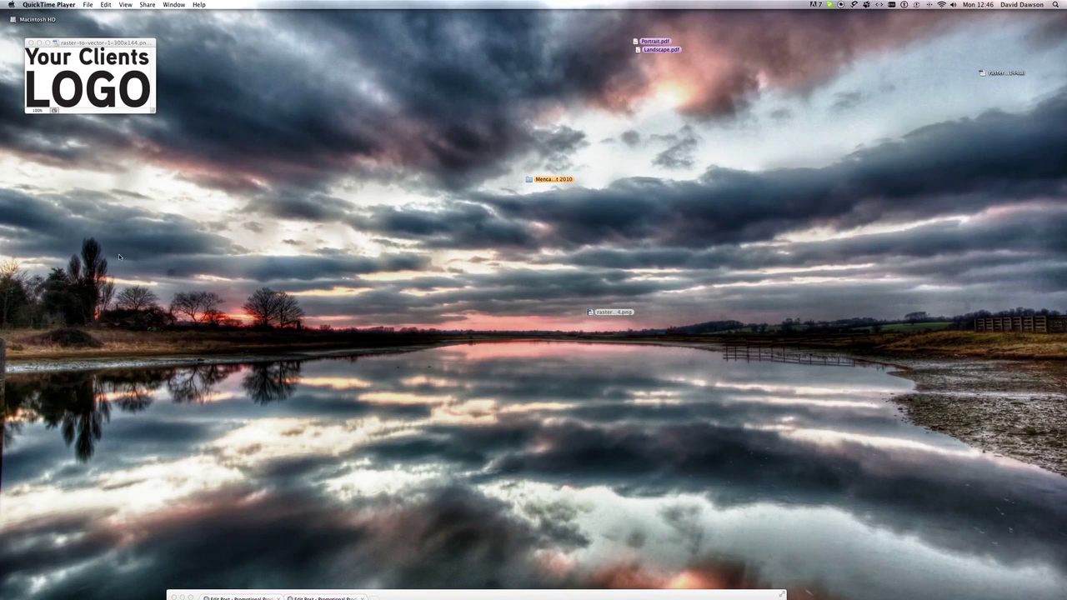
Zoom the logo to 500% and enlarge its window to show the pixelated letter edges
drag(125, 41, 503, 177)
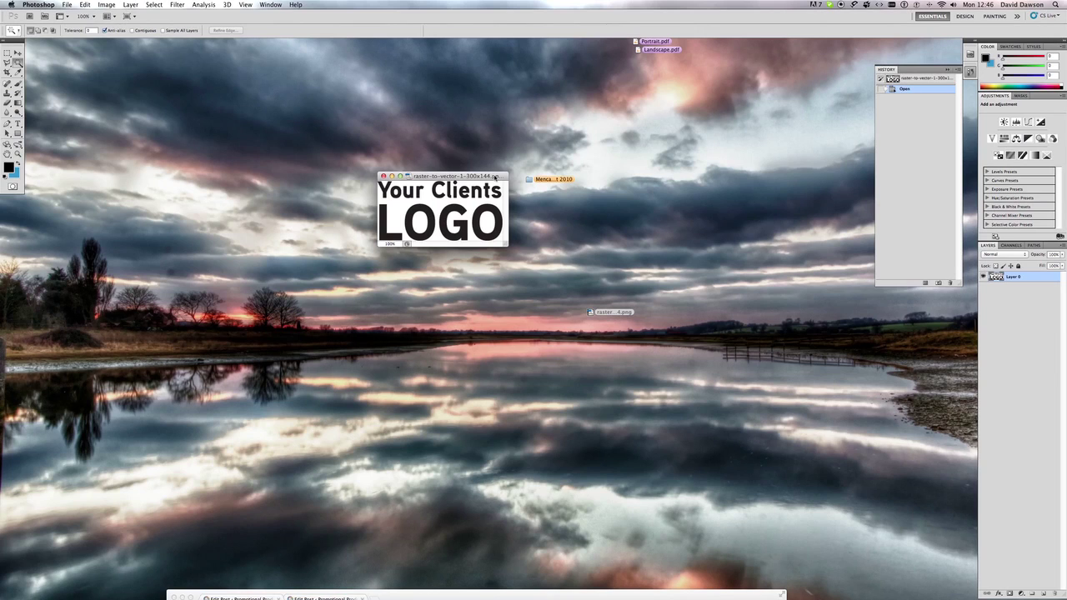
key(super+plus)
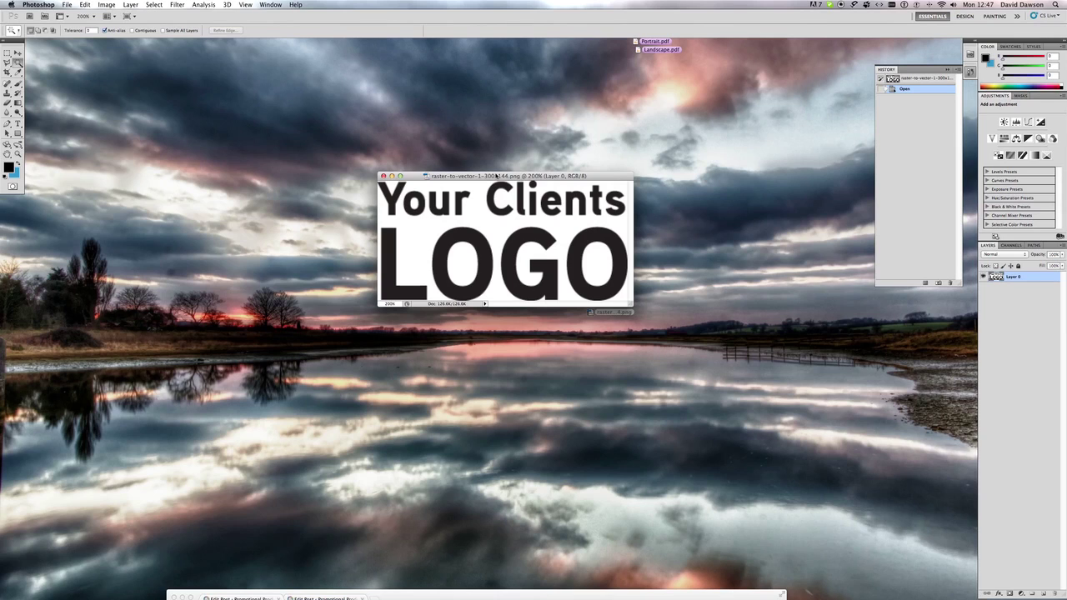
key(super+equal)
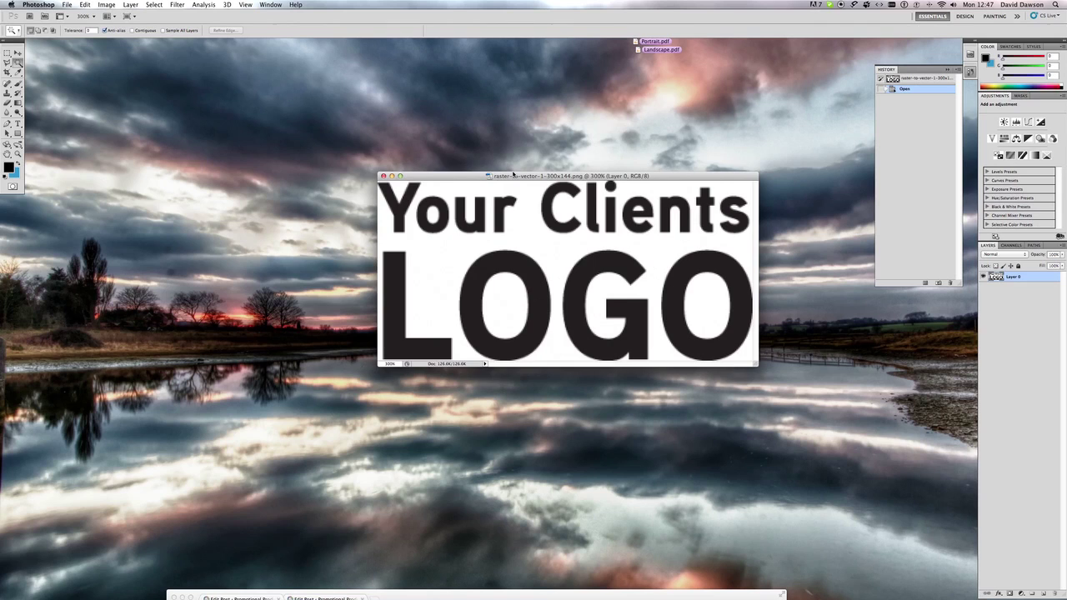
drag(518, 177, 466, 133)
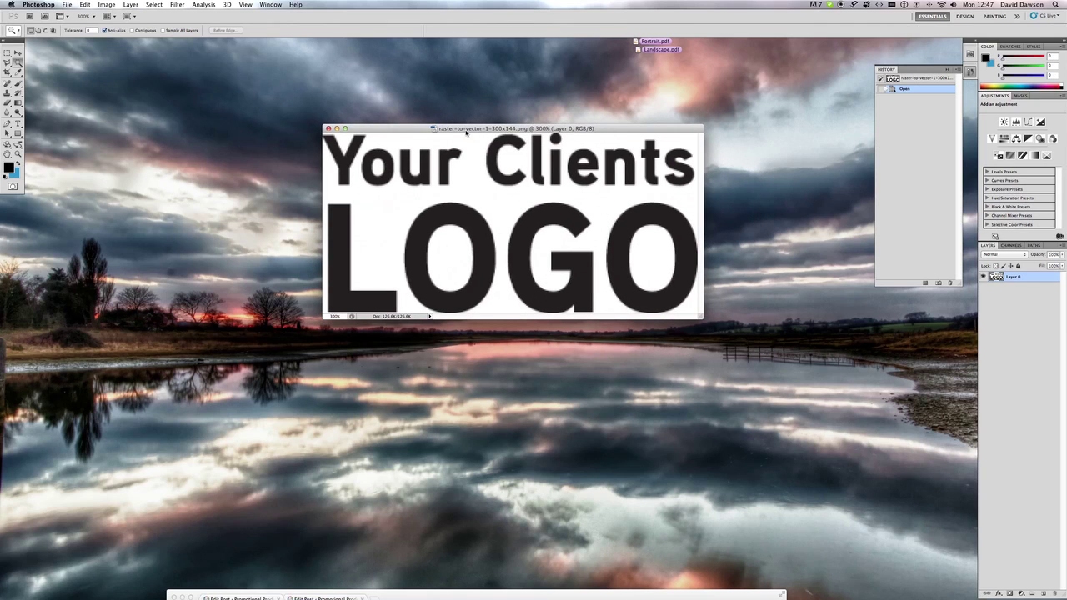
key(super+equal)
key(super+equal)
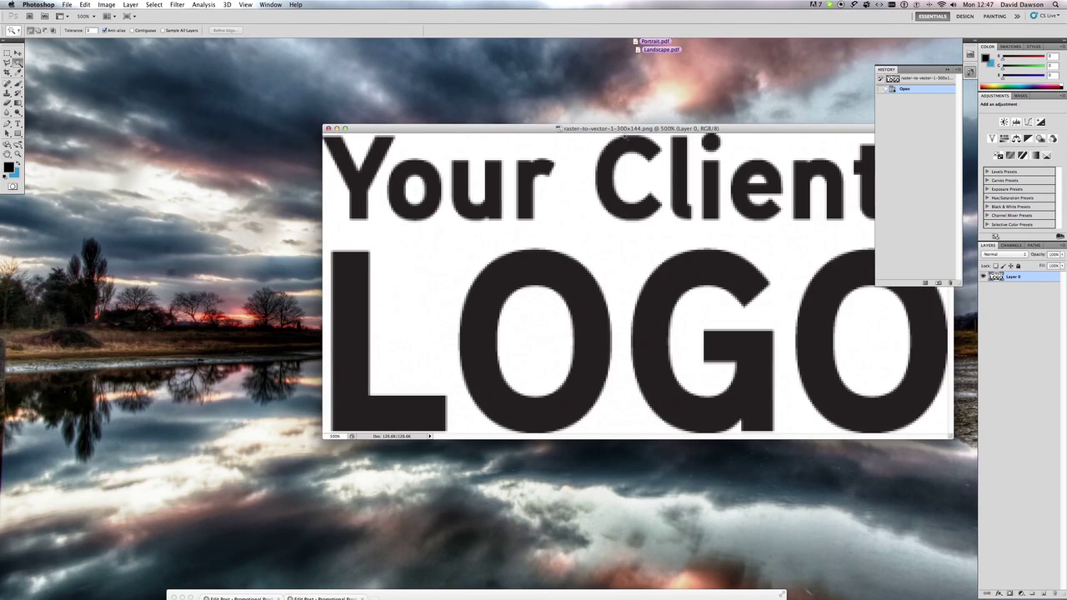
drag(625, 130, 508, 121)
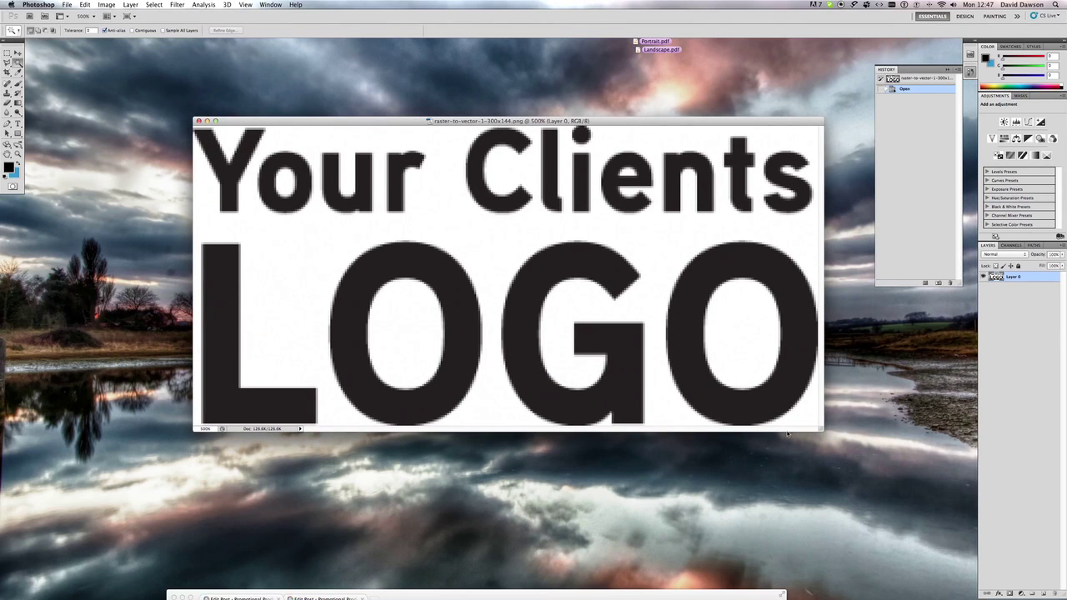
click(215, 121)
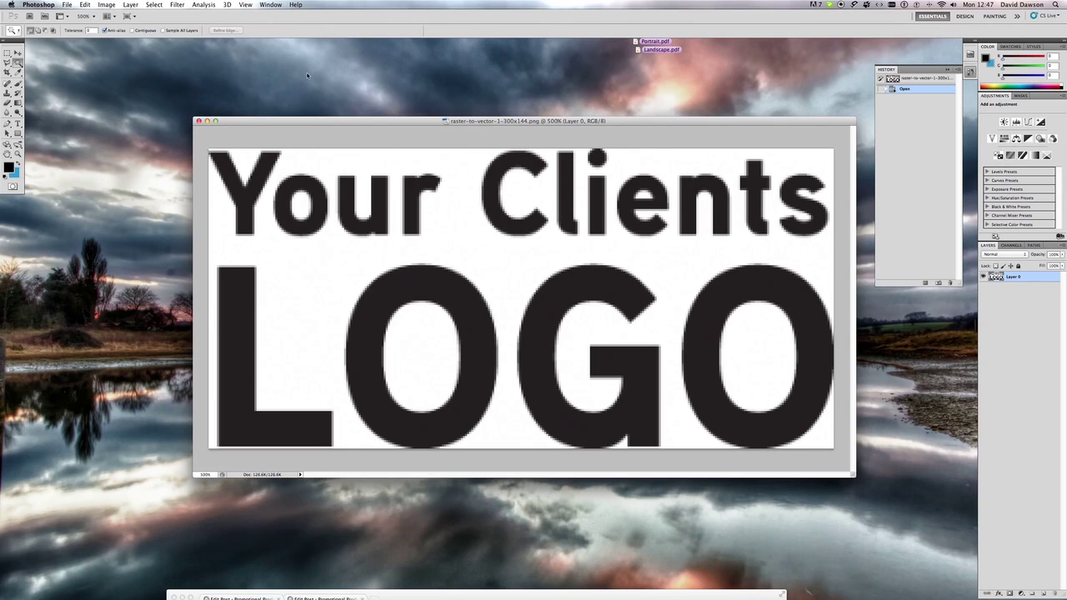
Resize the image to 500 percent width, then zoom out to see the whole canvas
click(177, 4)
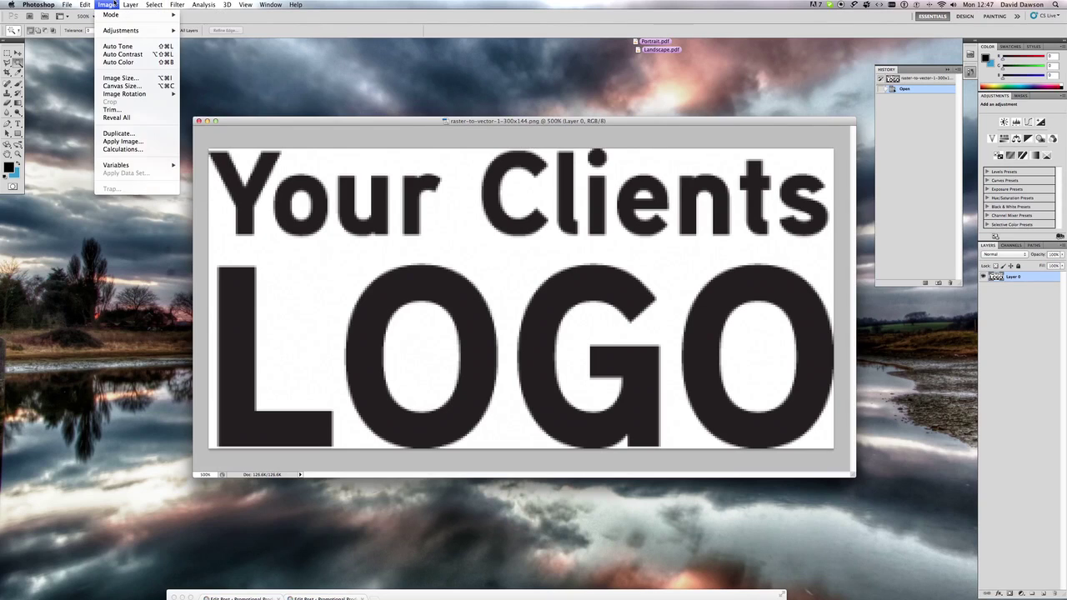
click(119, 77)
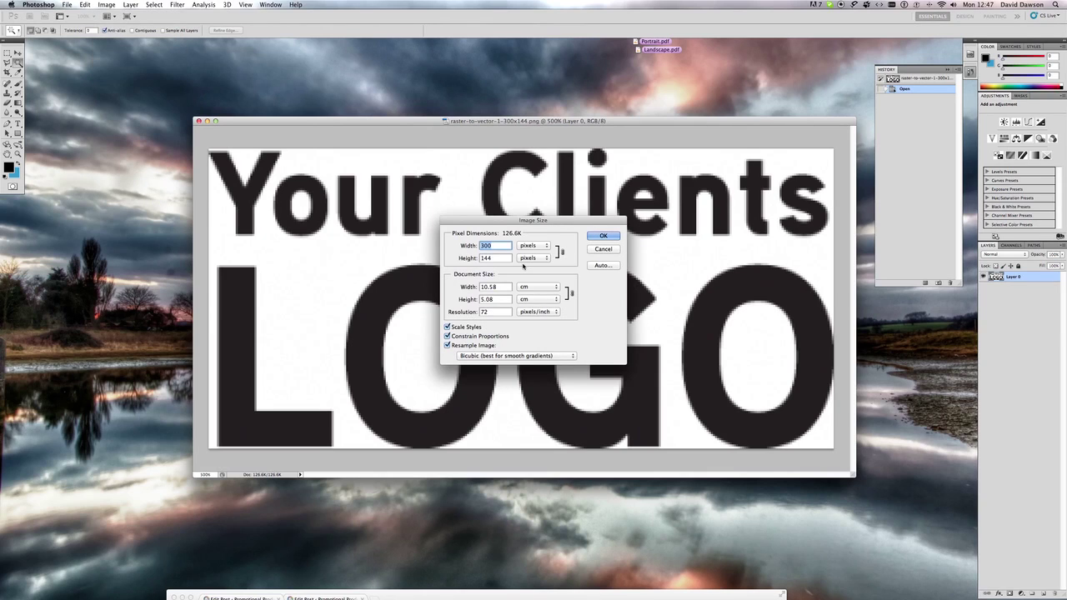
click(526, 247)
click(530, 237)
text(500)
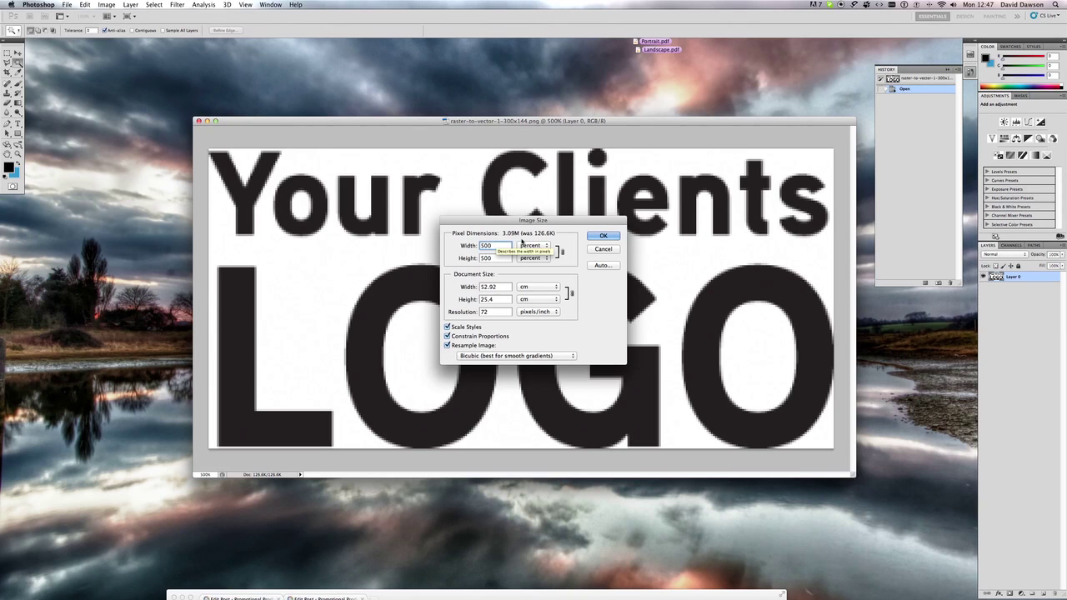
click(591, 236)
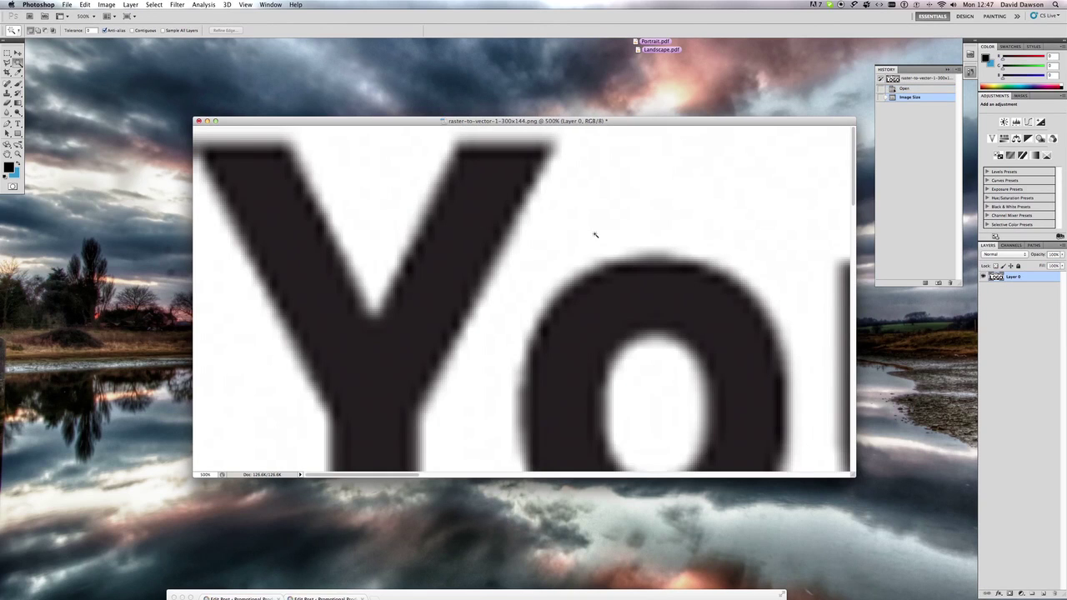
key(super+minus)
key(super+minus)
key(super+minus)
key(super+minus)
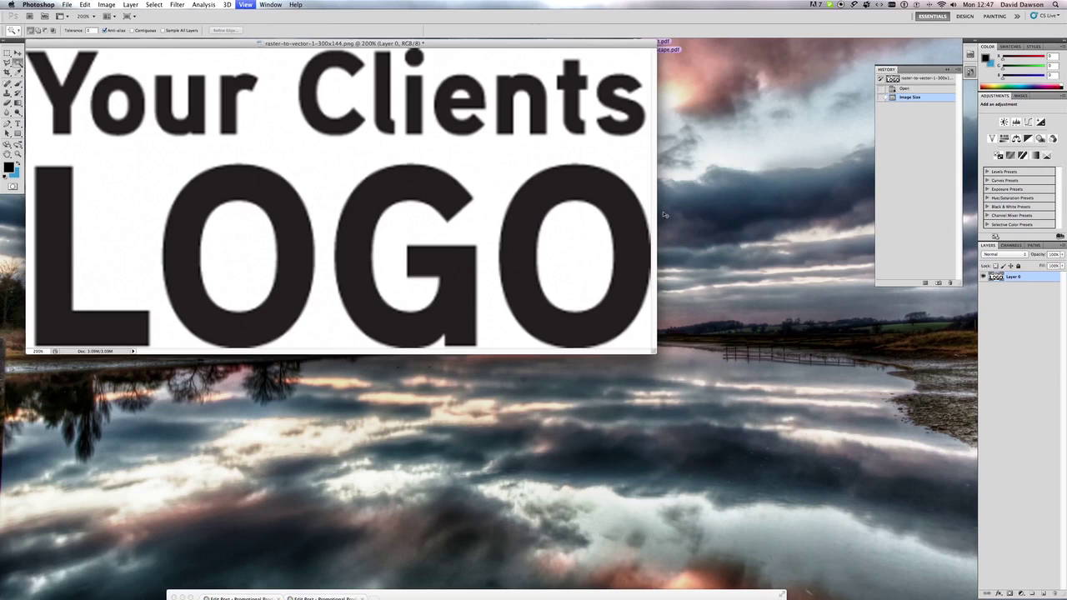
drag(657, 353, 767, 425)
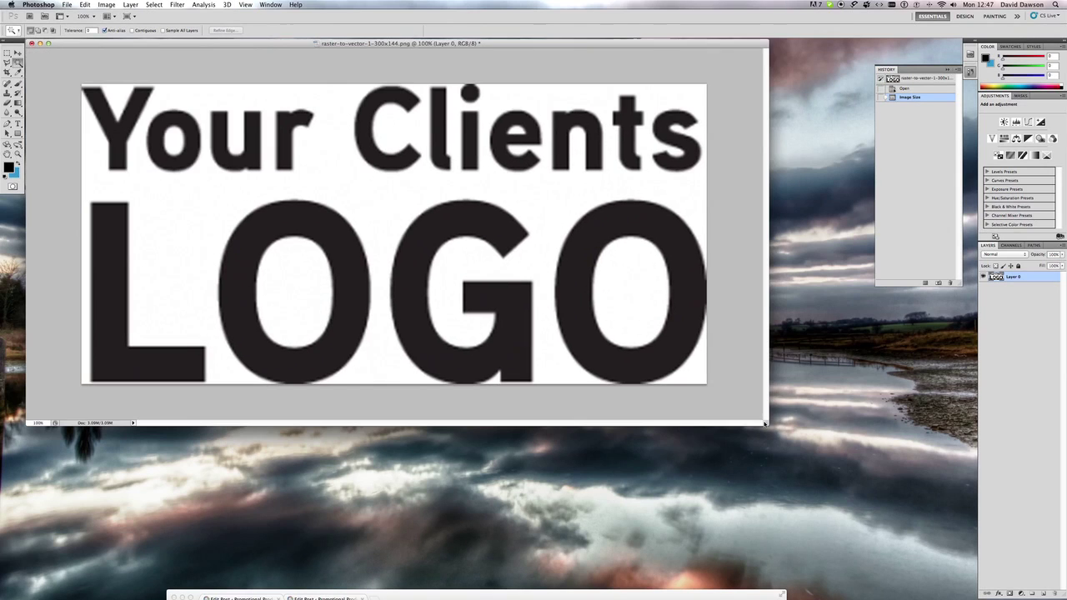
Scale the logo down to about 95% with Free Transform and flatten the image
key(super+t)
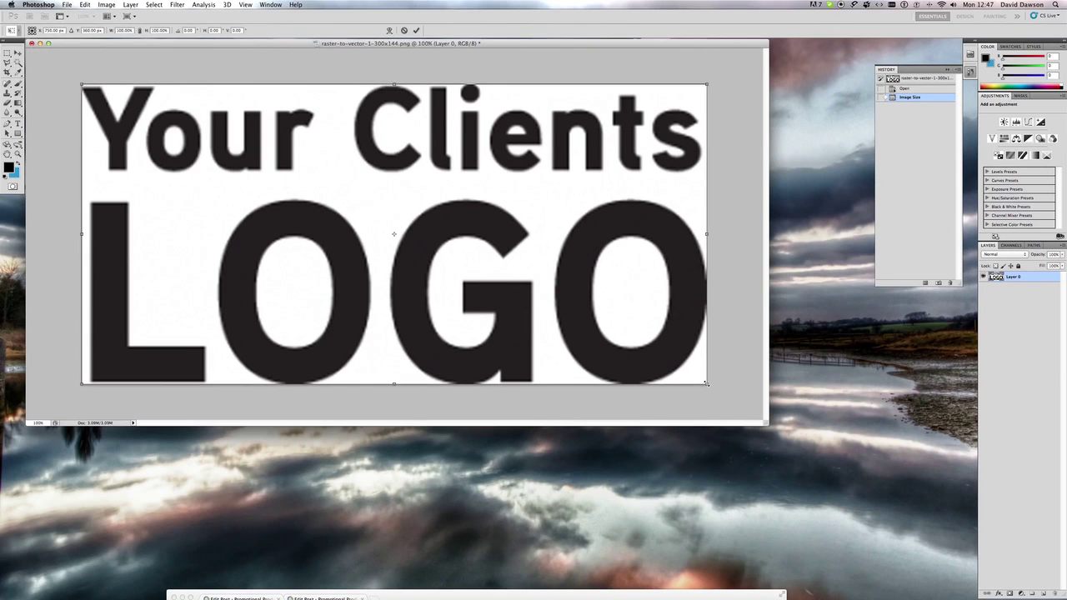
drag(705, 389, 673, 373)
click(418, 32)
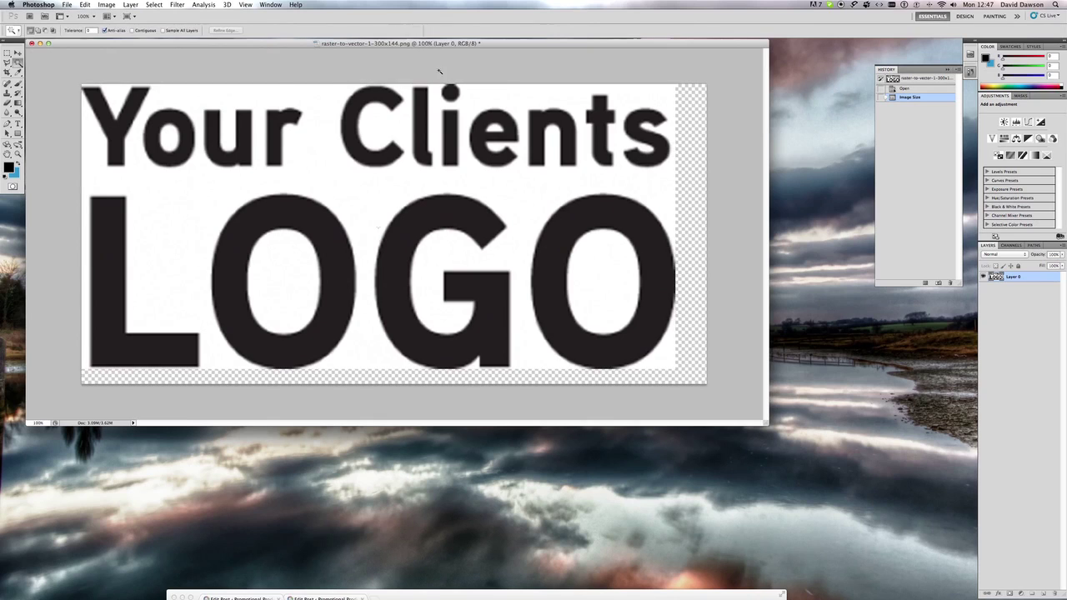
click(1061, 244)
click(1006, 441)
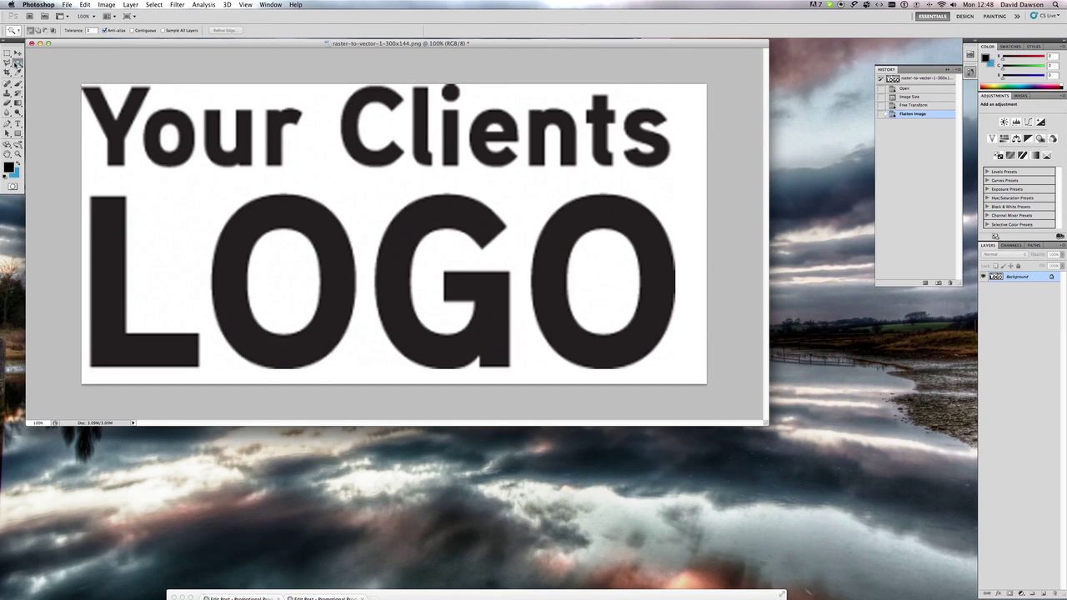
Try moving the locked Background layer with the Move tool and dismiss the alert
click(17, 52)
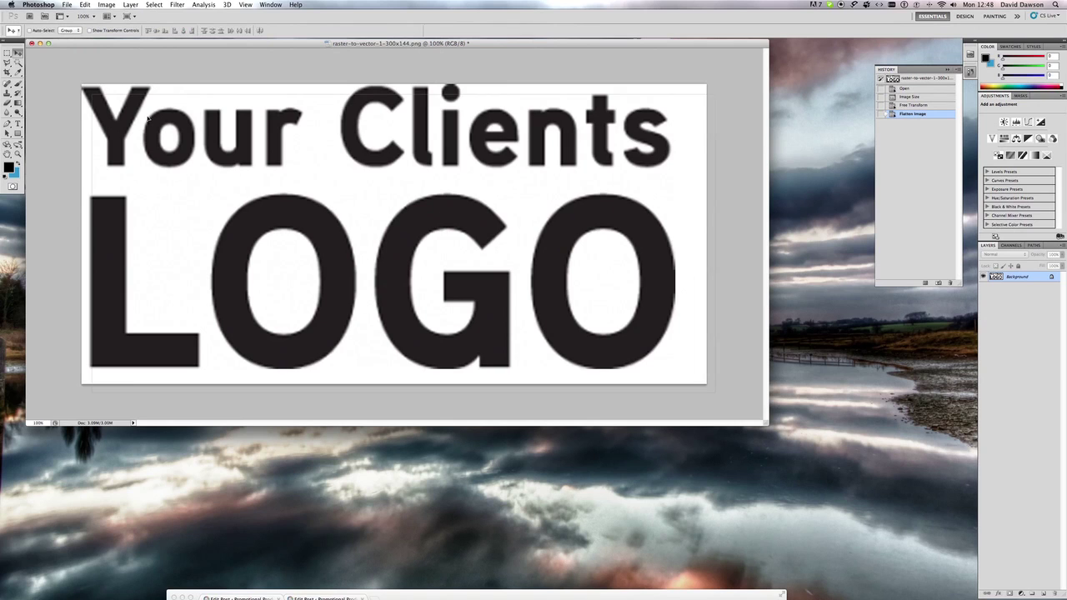
click(261, 149)
click(607, 196)
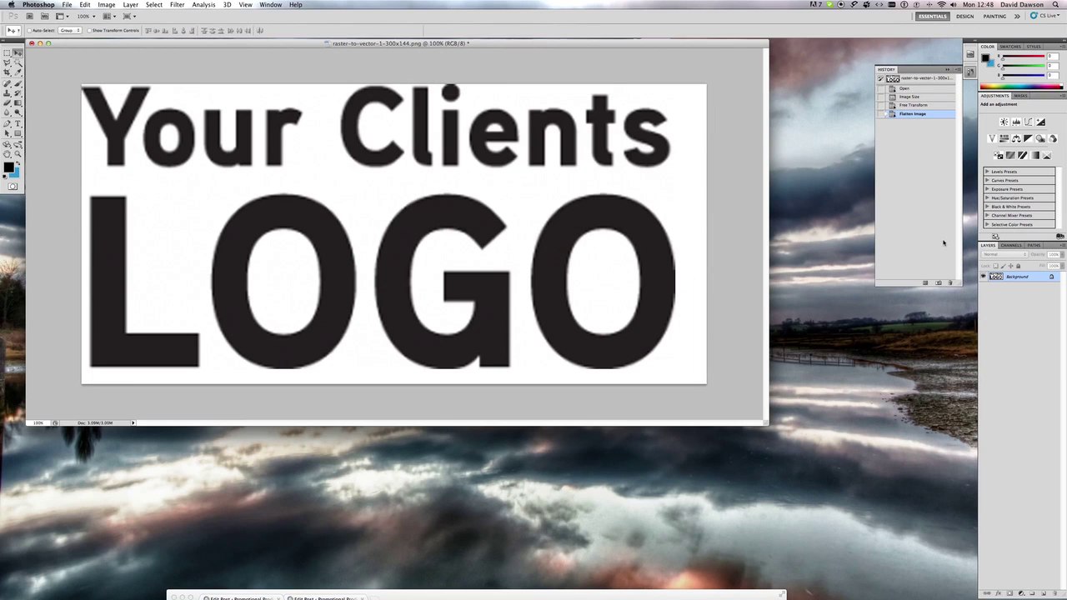
Close the logo without saving, reopen it, and zoom to 400%
key(super+w)
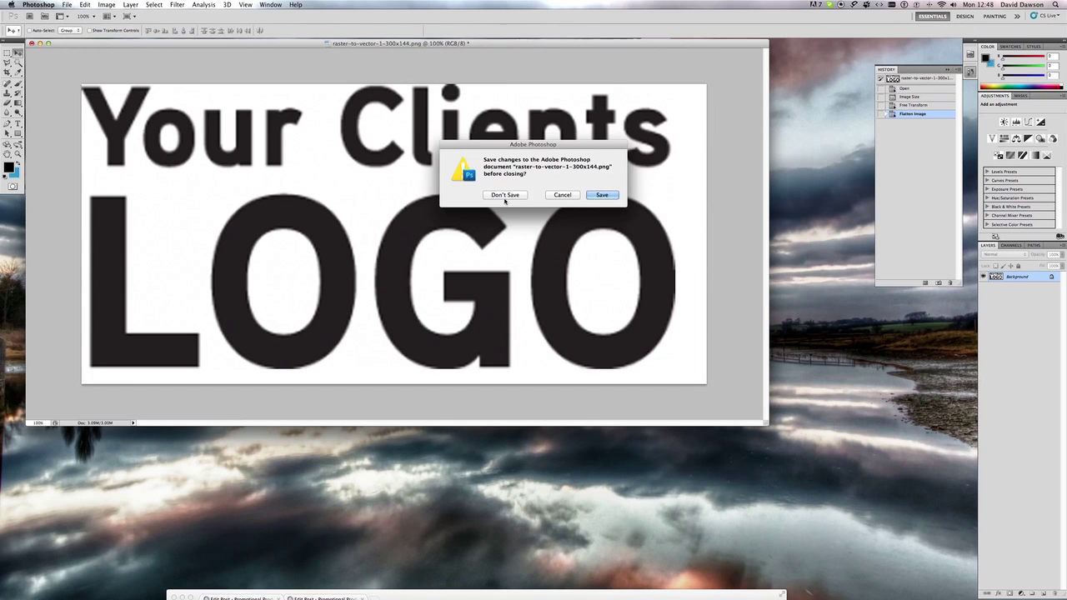
click(493, 195)
key(super+q)
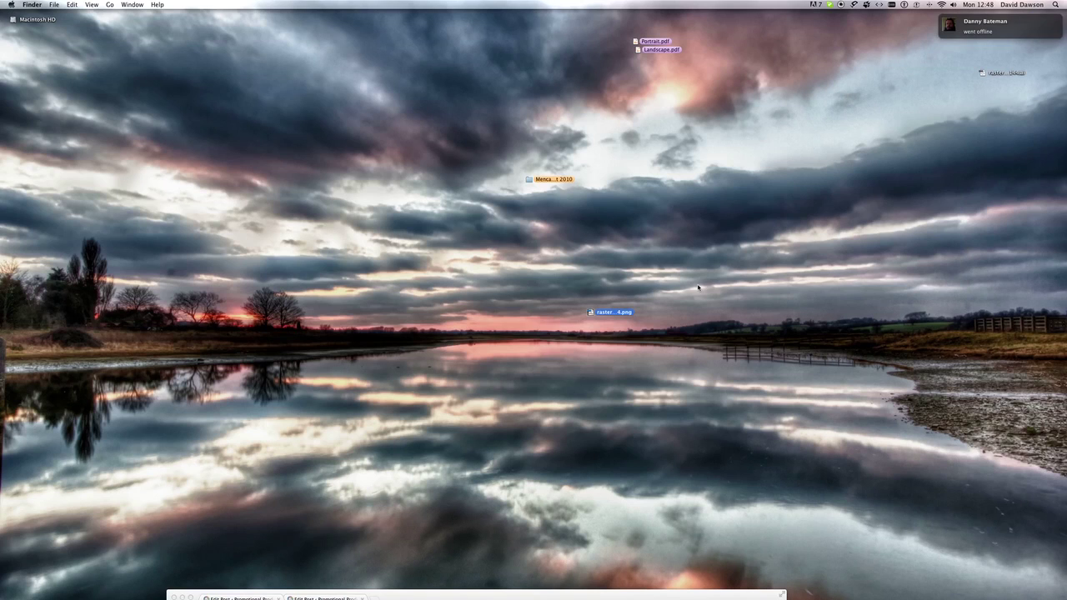
double_click(618, 314)
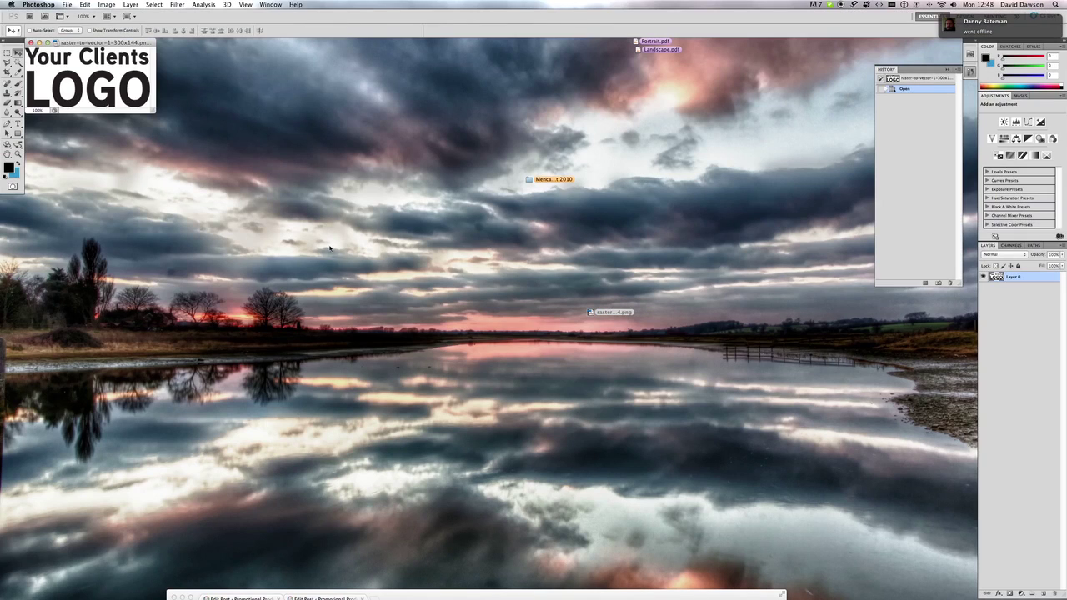
drag(92, 43, 340, 166)
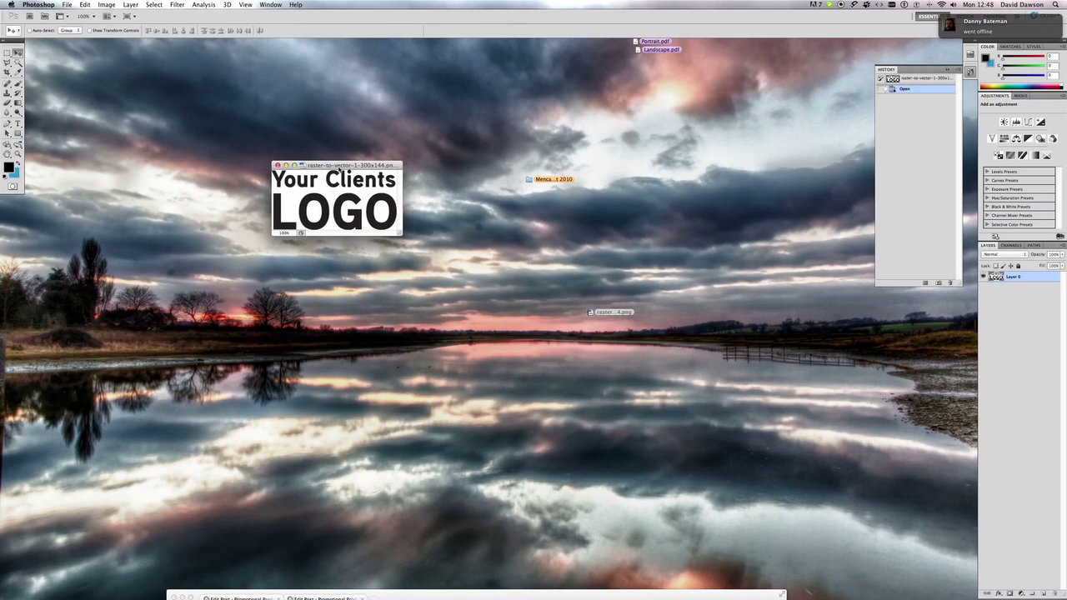
key(super+equal)
key(super+equal)
key(super+equal)
Enlarge the canvas to 110% width and height, then flatten the image
click(114, 4)
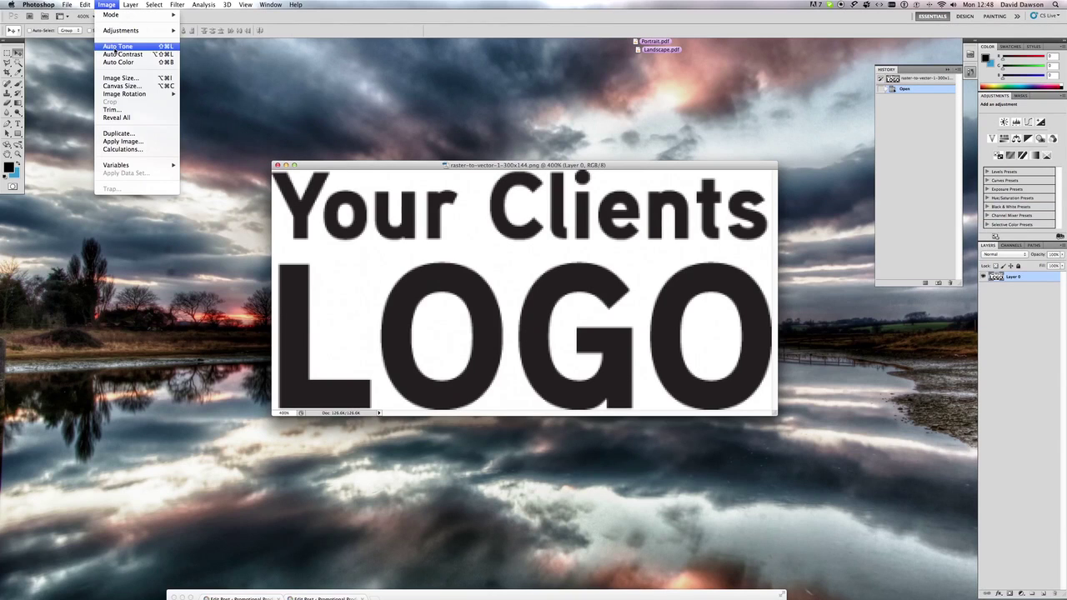
click(125, 82)
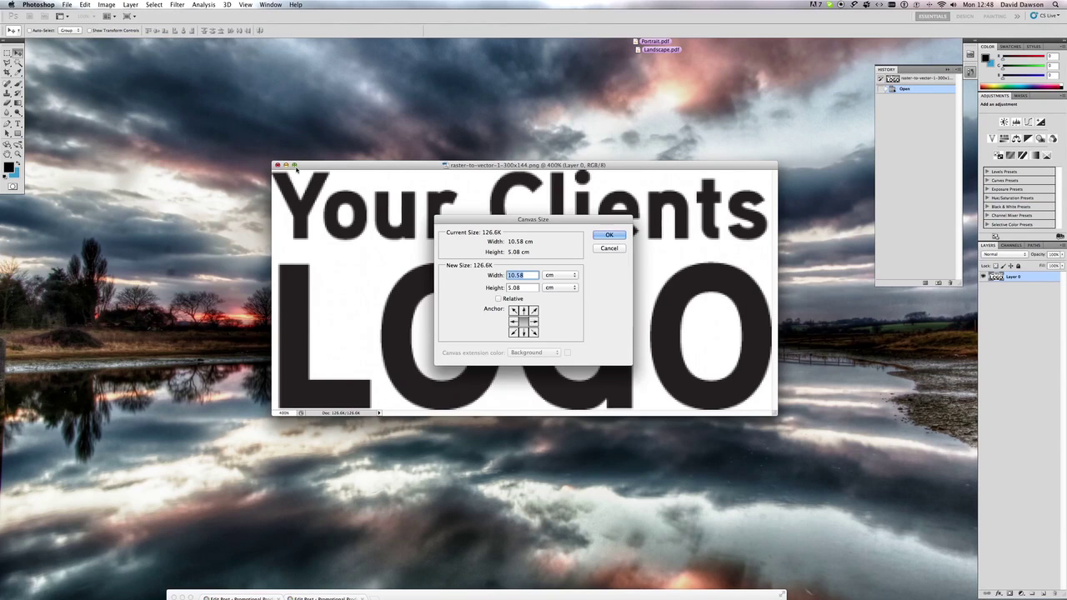
click(560, 275)
key(Escape)
click(560, 275)
click(557, 233)
text(110)
key(Tab)
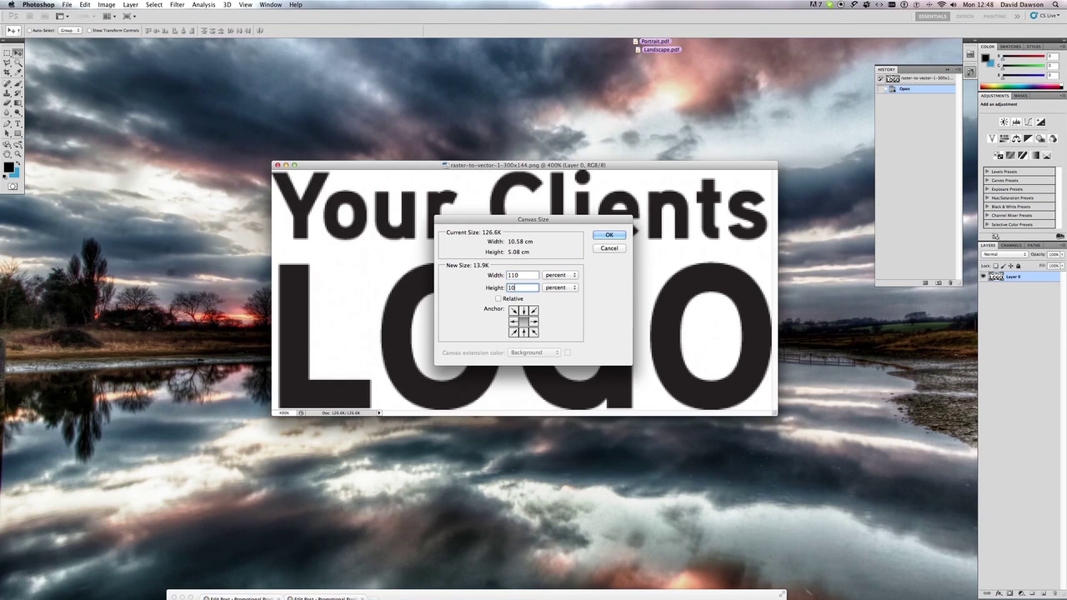
text(110)
key(Return)
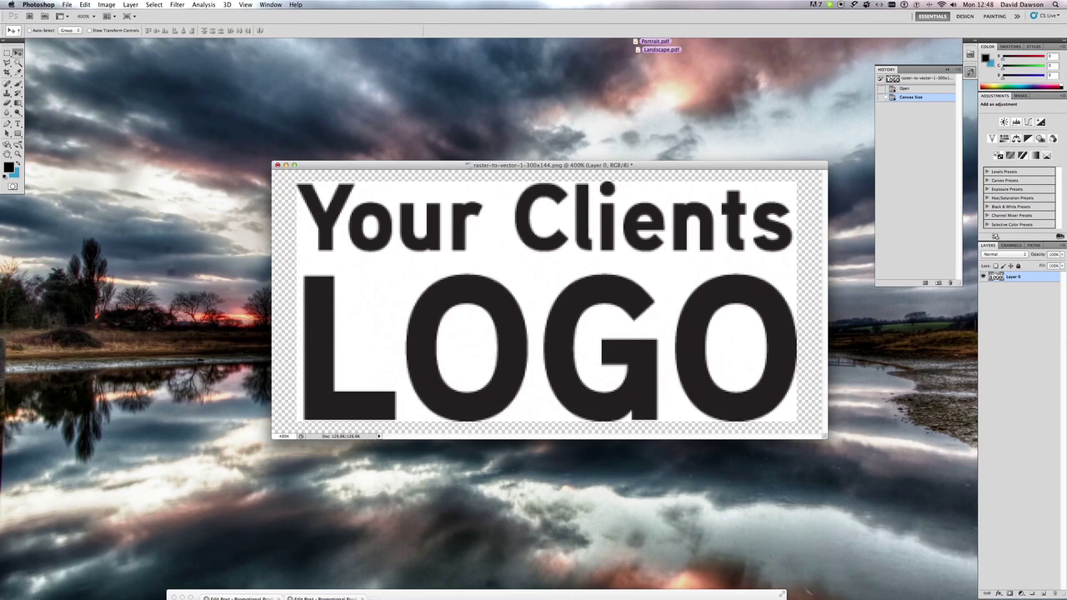
click(1061, 236)
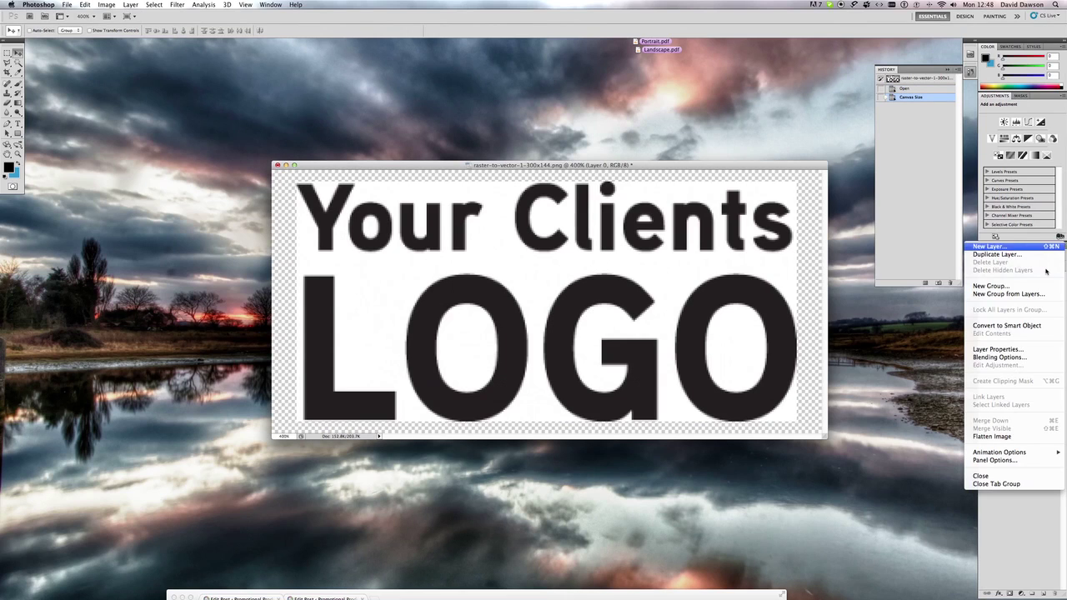
click(1003, 436)
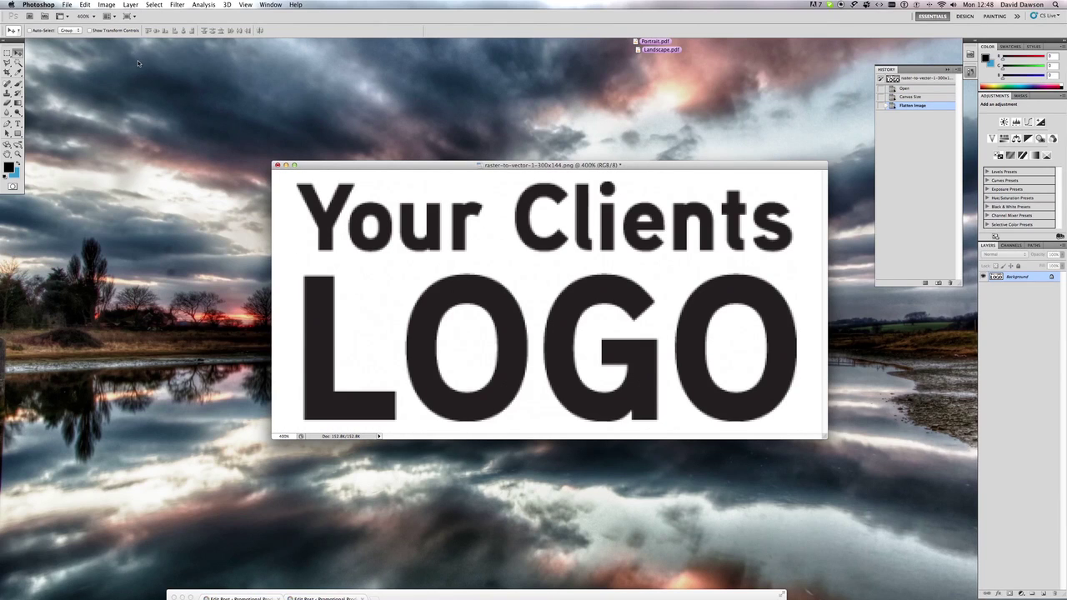
Enter a 650 percent width in Image Size, check the Resample options, then cancel
click(113, 4)
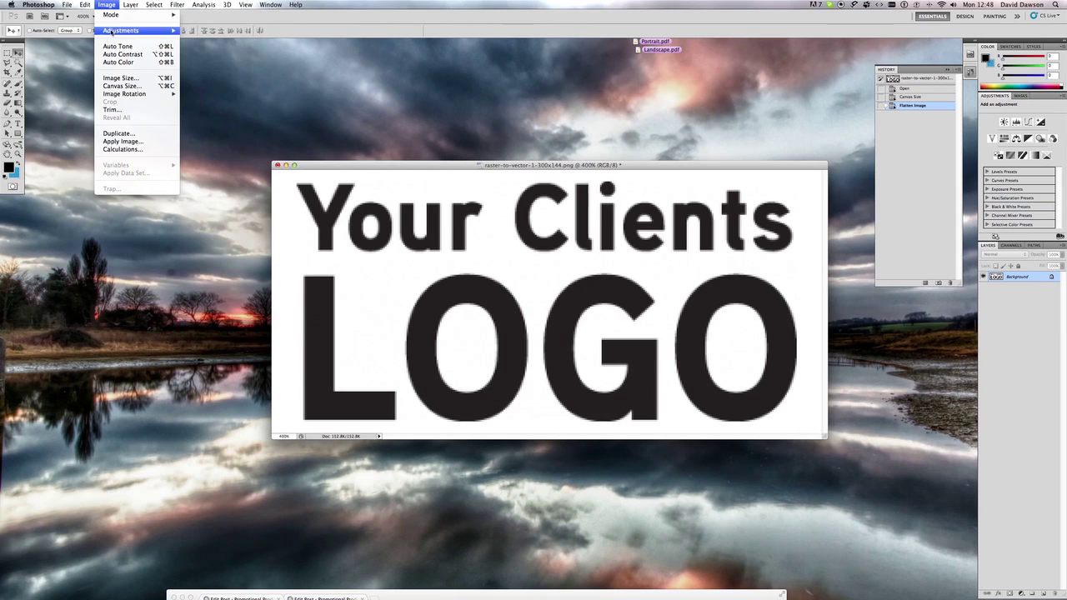
mouse_move(133, 33)
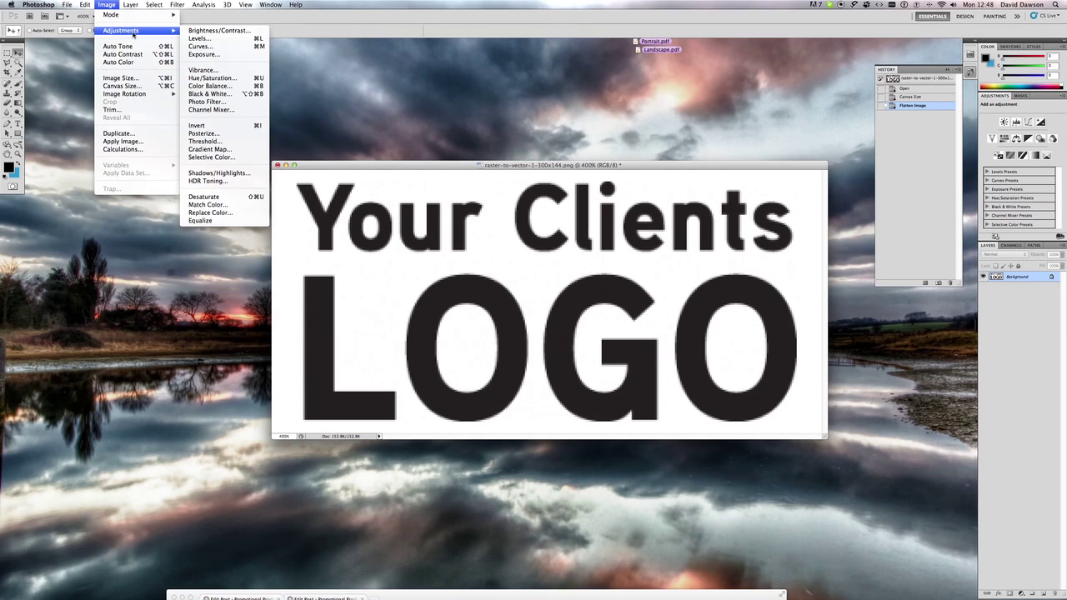
click(119, 78)
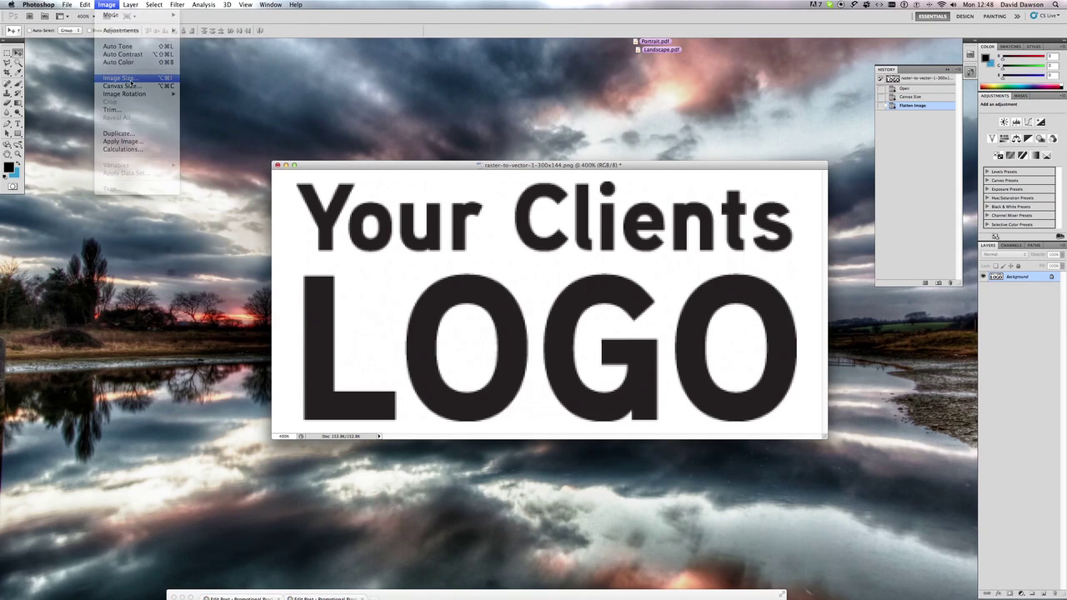
click(529, 245)
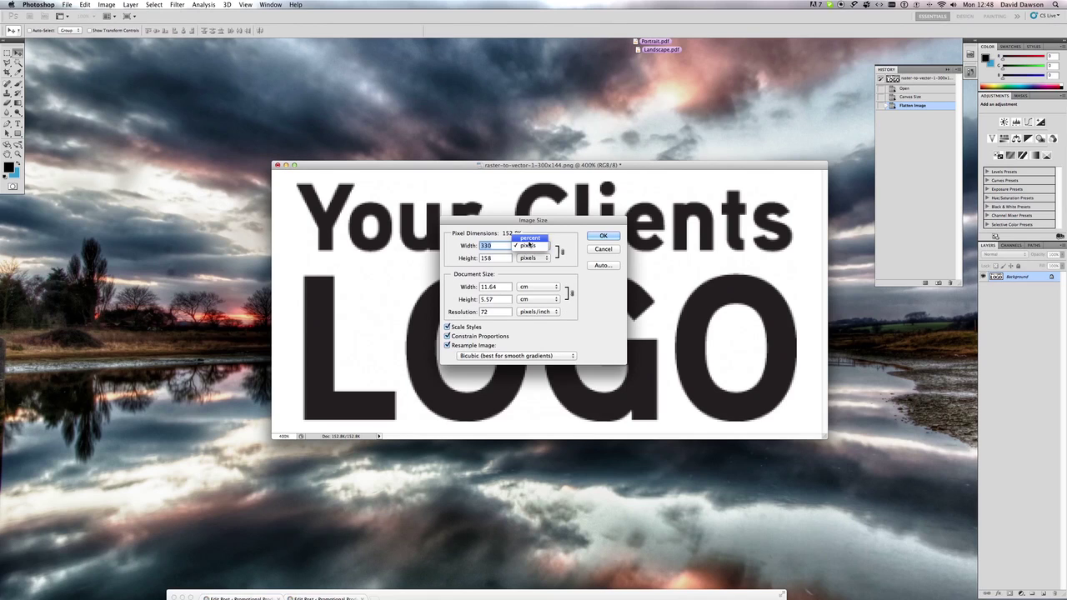
click(530, 237)
text(606)
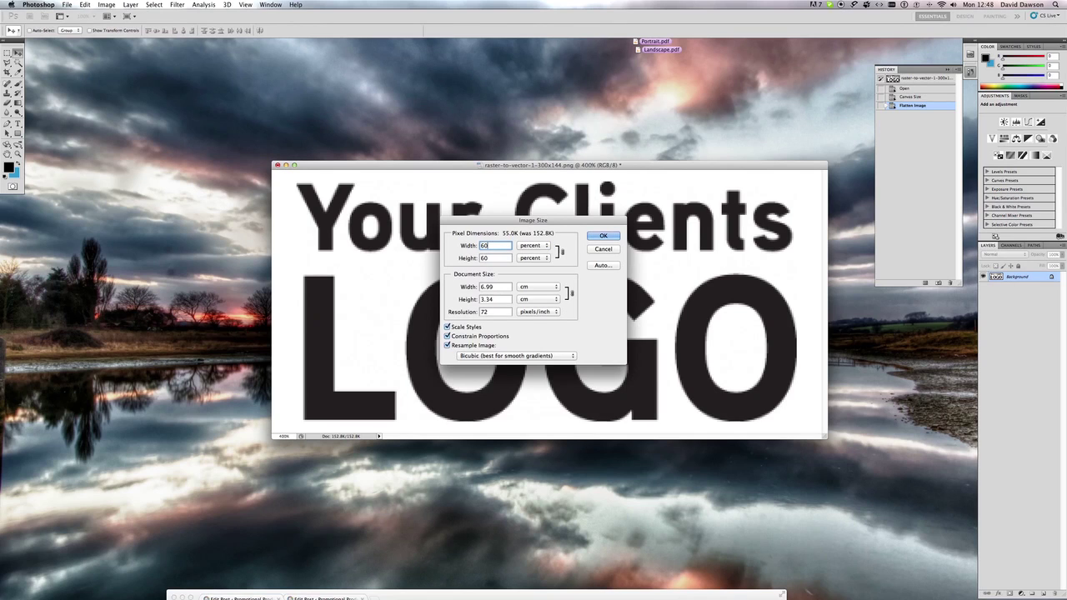
key(BackSpace)
key(BackSpace)
key(BackSpace)
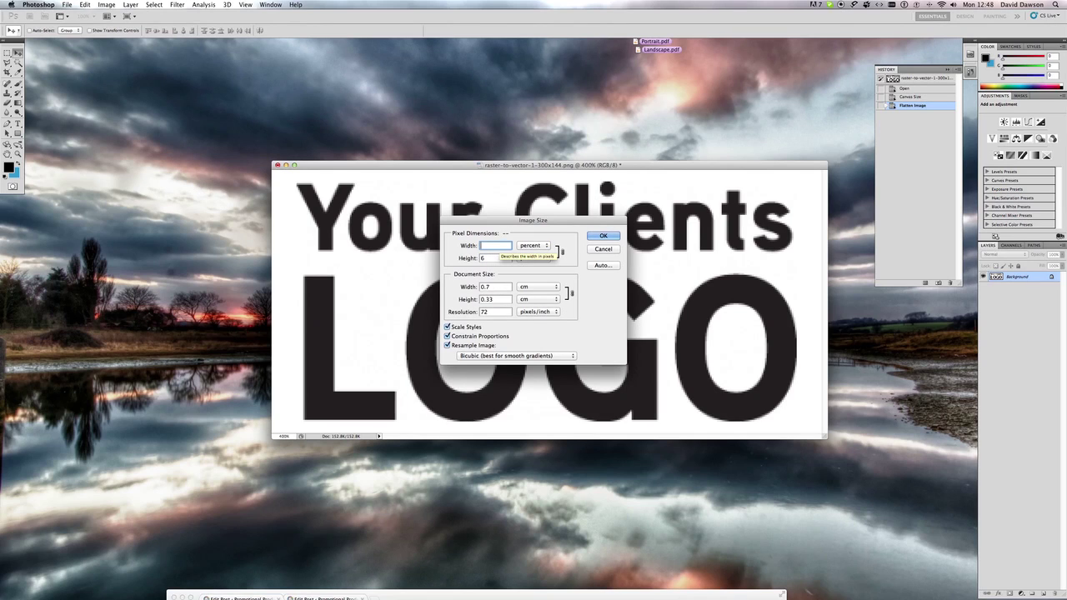
text(650)
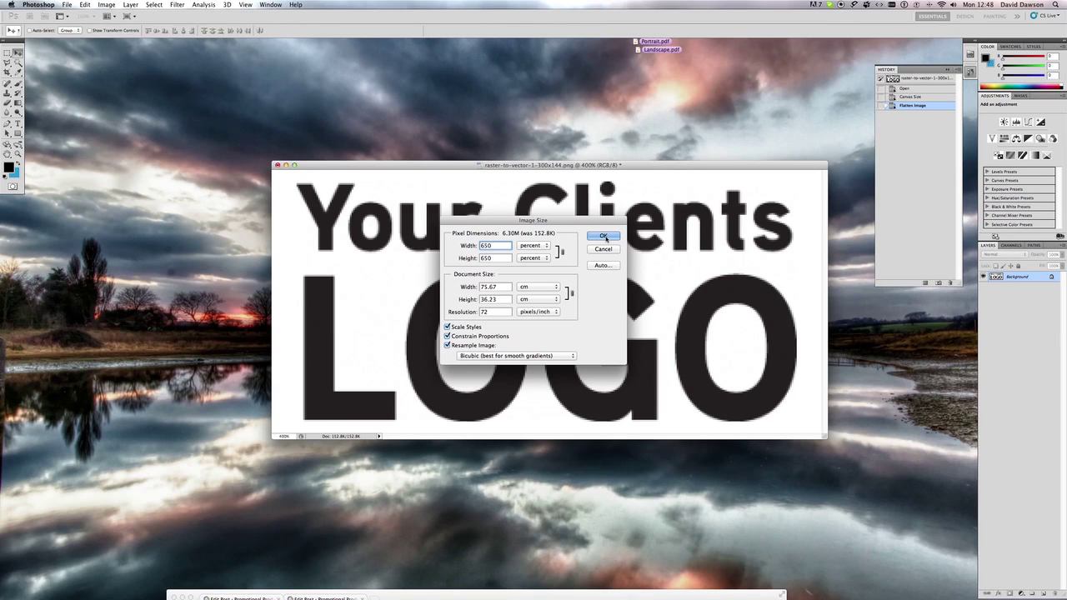
click(478, 347)
click(463, 347)
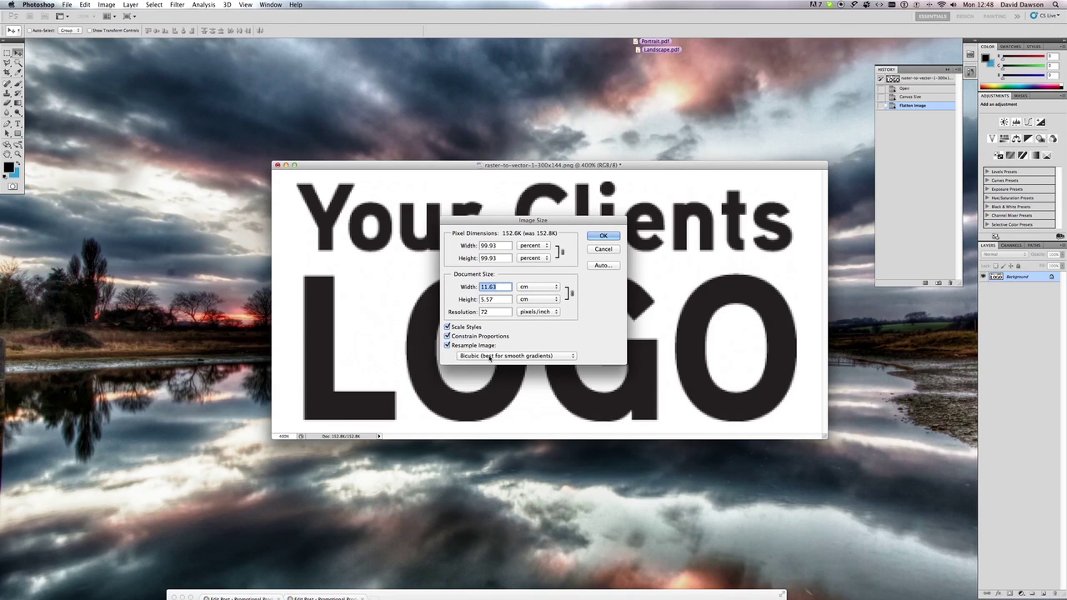
click(563, 356)
click(586, 343)
click(592, 240)
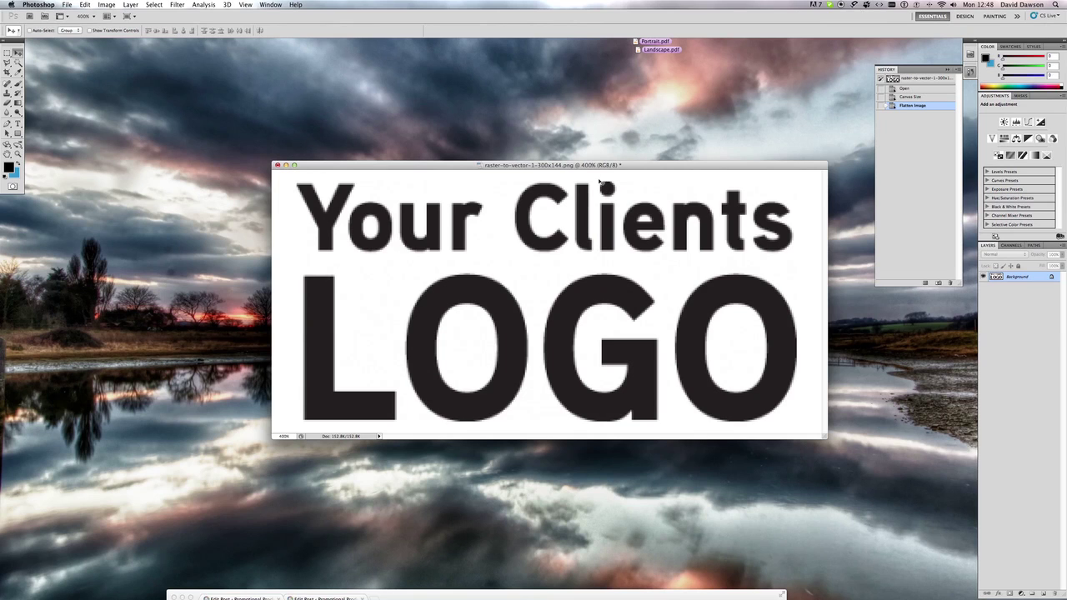
Apply the 650% Image Size enlargement and zoom out and in to check the edges
drag(602, 183, 522, 167)
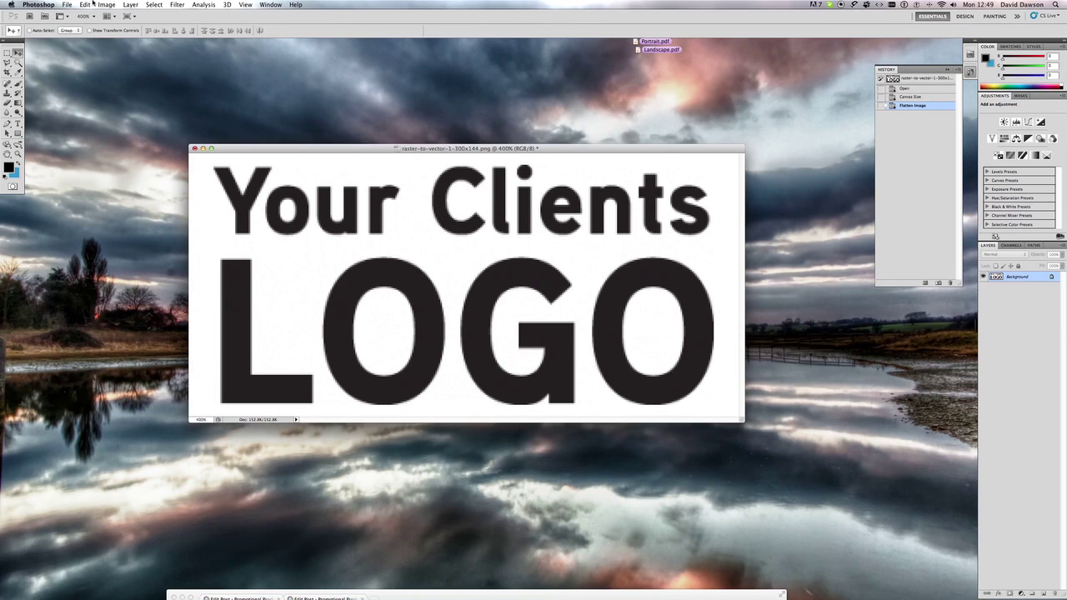
click(104, 5)
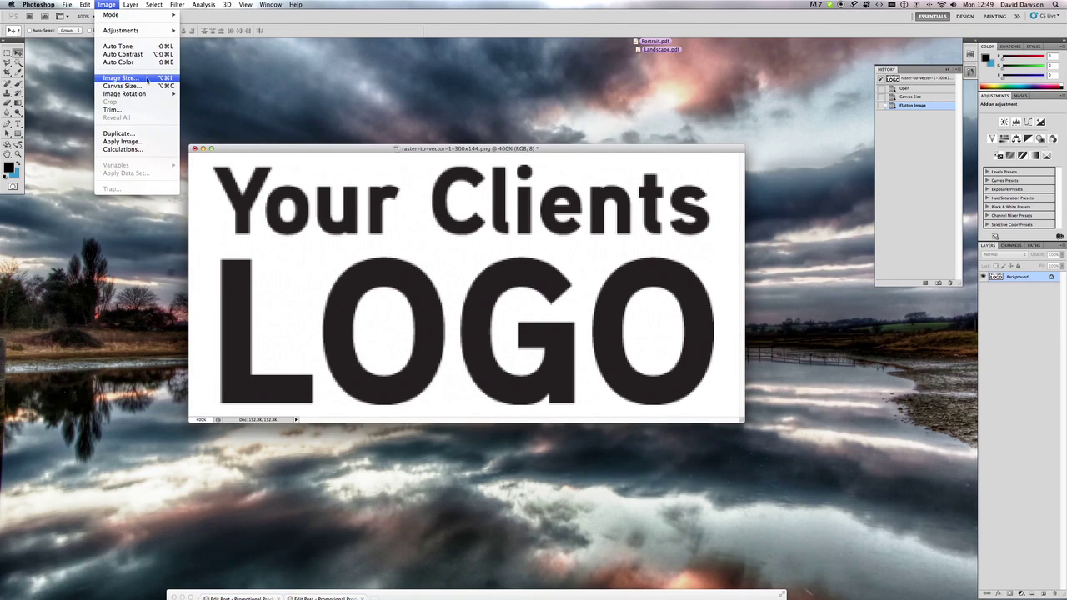
click(119, 78)
click(534, 246)
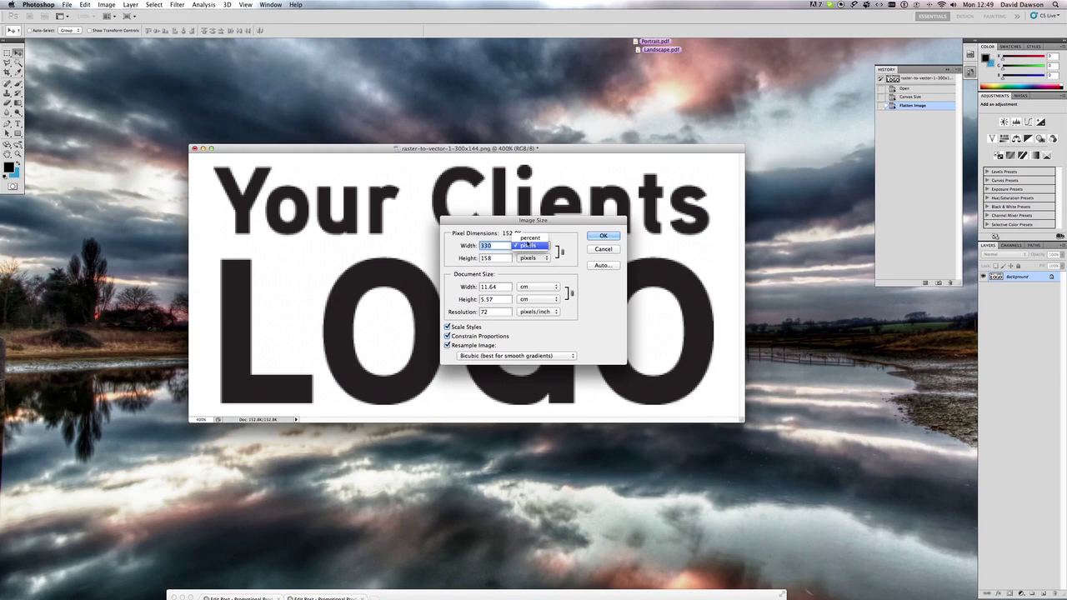
click(528, 238)
text(500)
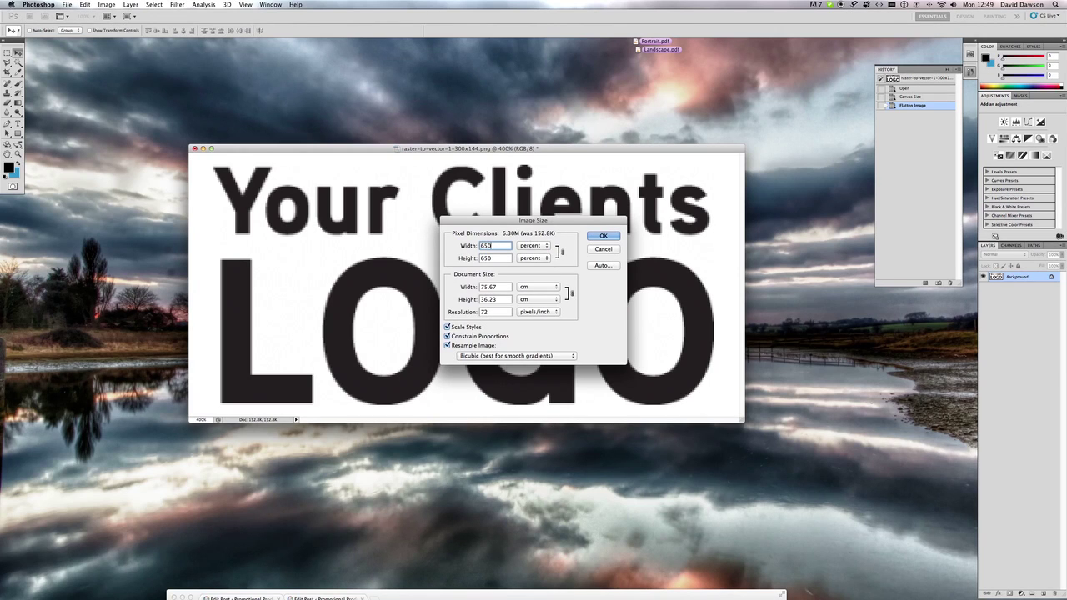
key(Return)
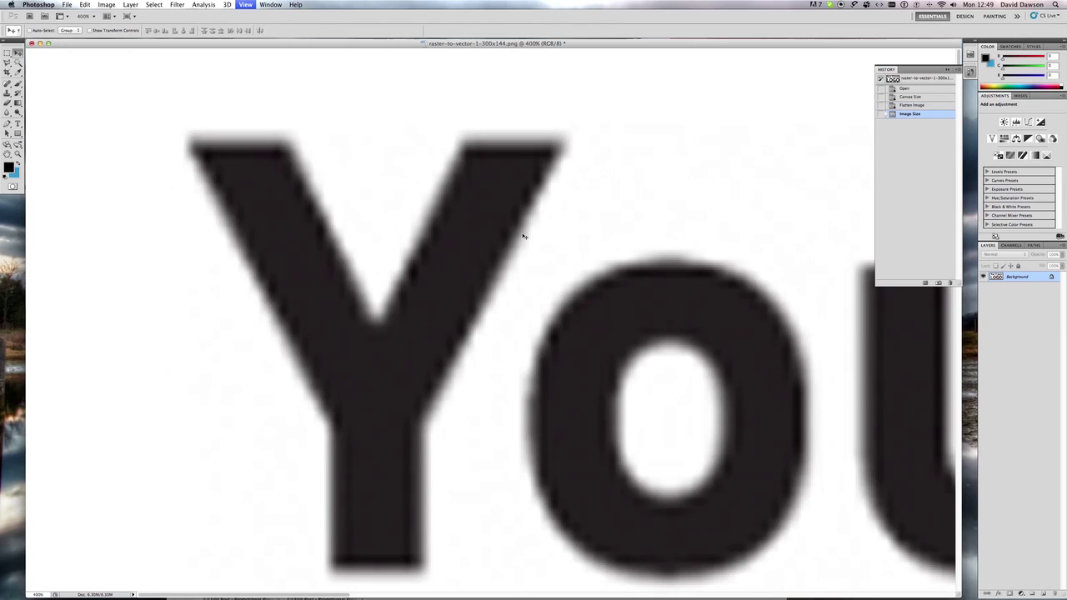
key(super+minus)
key(super+minus)
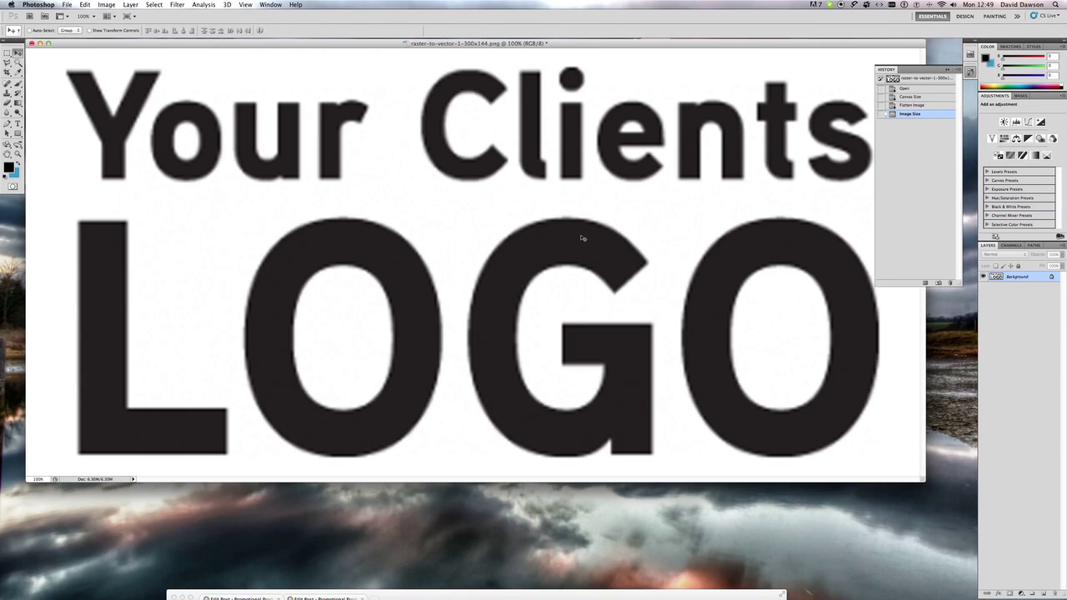
key(super+plus)
key(super+plus)
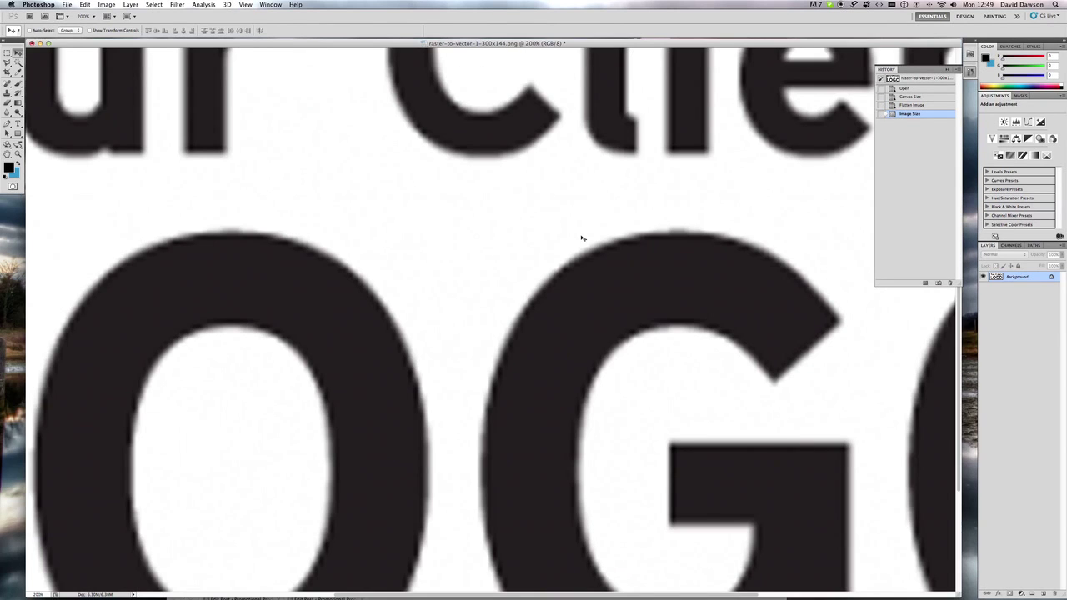
key(super+minus)
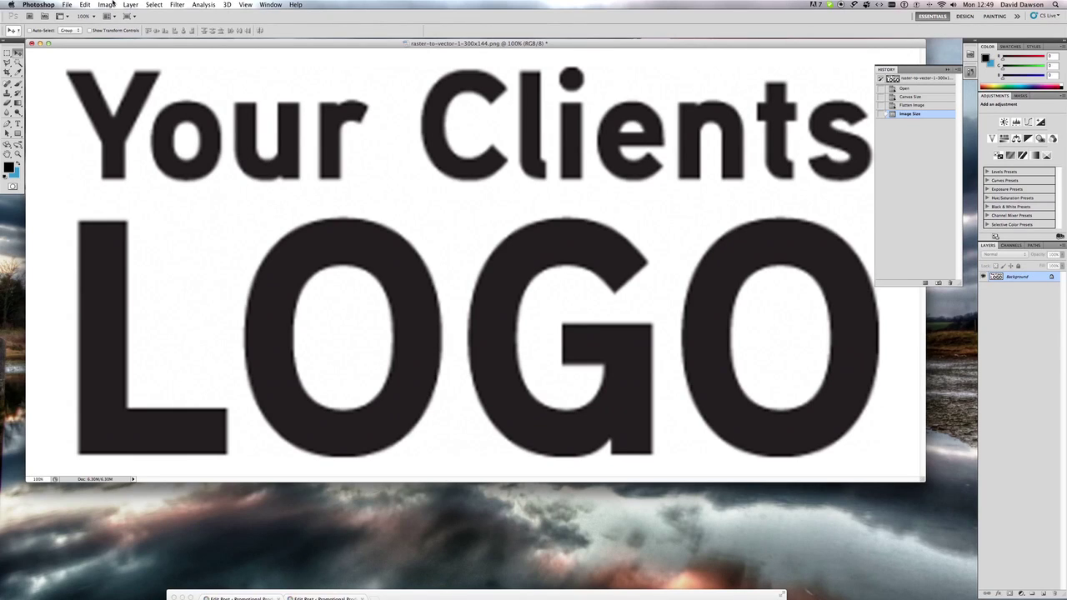
click(109, 4)
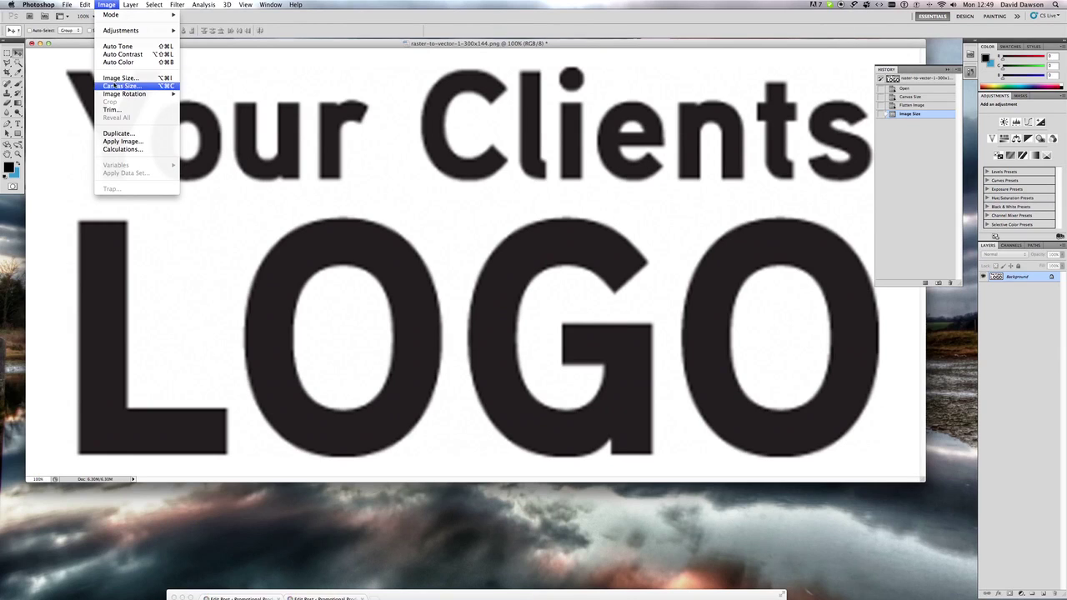
Apply a Threshold, dragging the slider to level 108, then zoom in on the edges
mouse_move(142, 30)
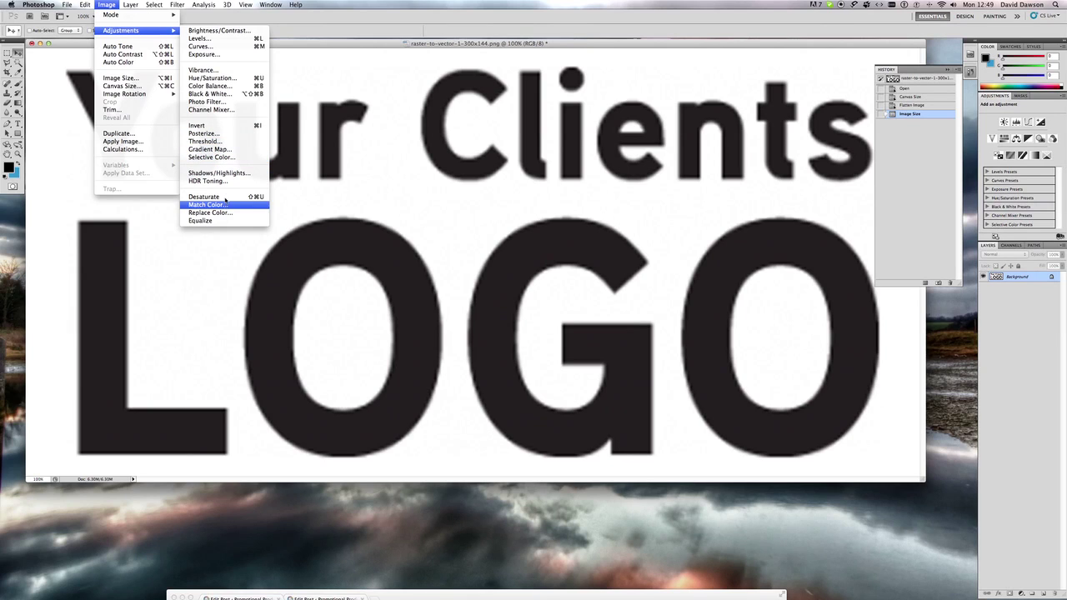
click(216, 141)
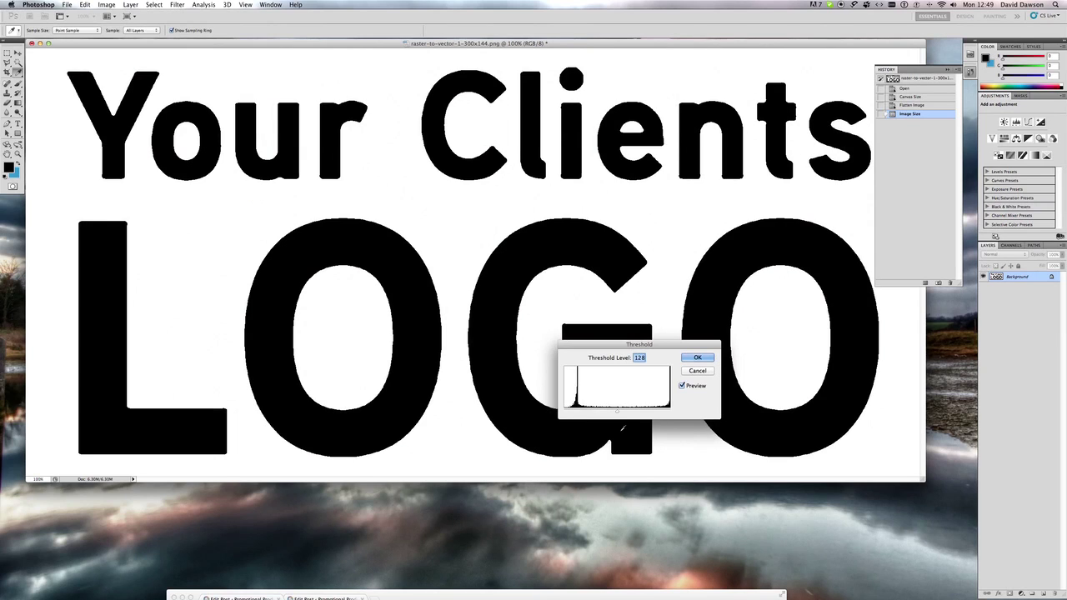
click(640, 357)
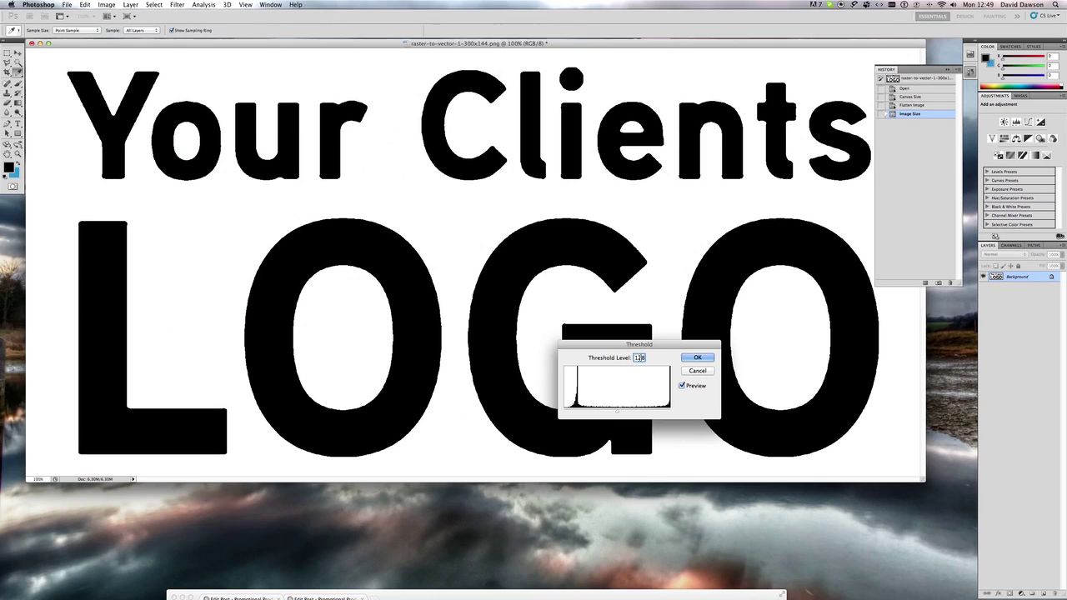
double_click(639, 357)
drag(619, 414, 672, 413)
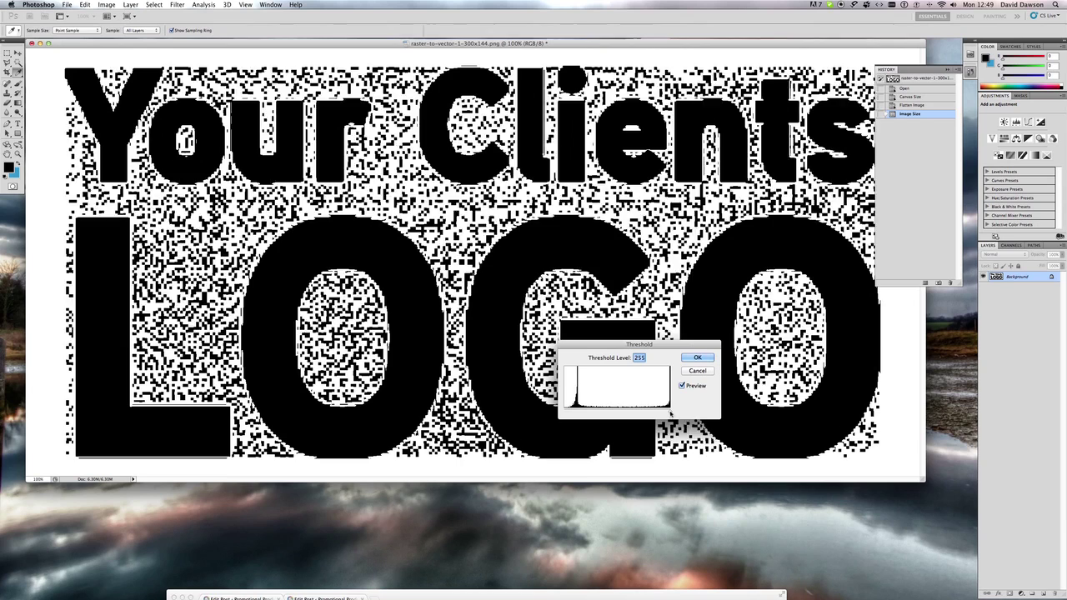
drag(671, 414, 609, 415)
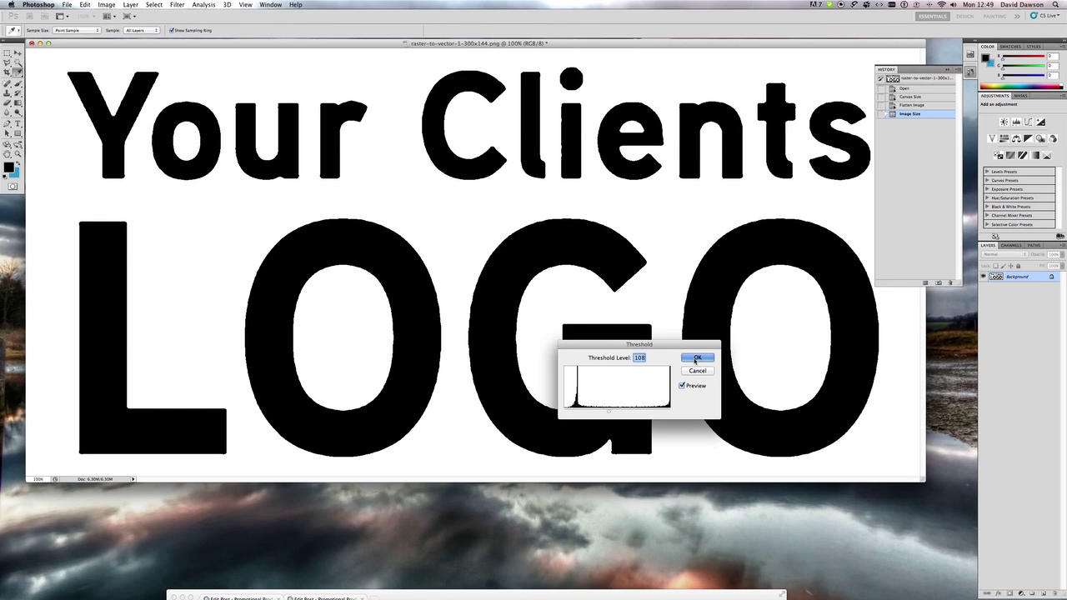
click(696, 359)
key(super+plus)
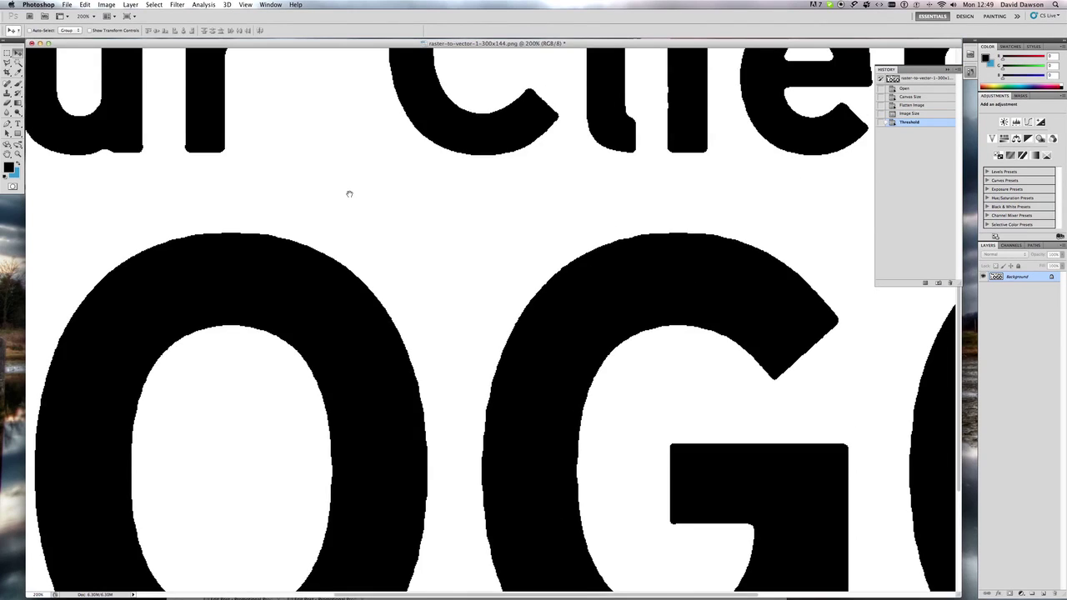
Apply a Gaussian Blur with a 1.9-pixel radius to the thresholded logo
drag(349, 193, 503, 316)
drag(255, 158, 499, 291)
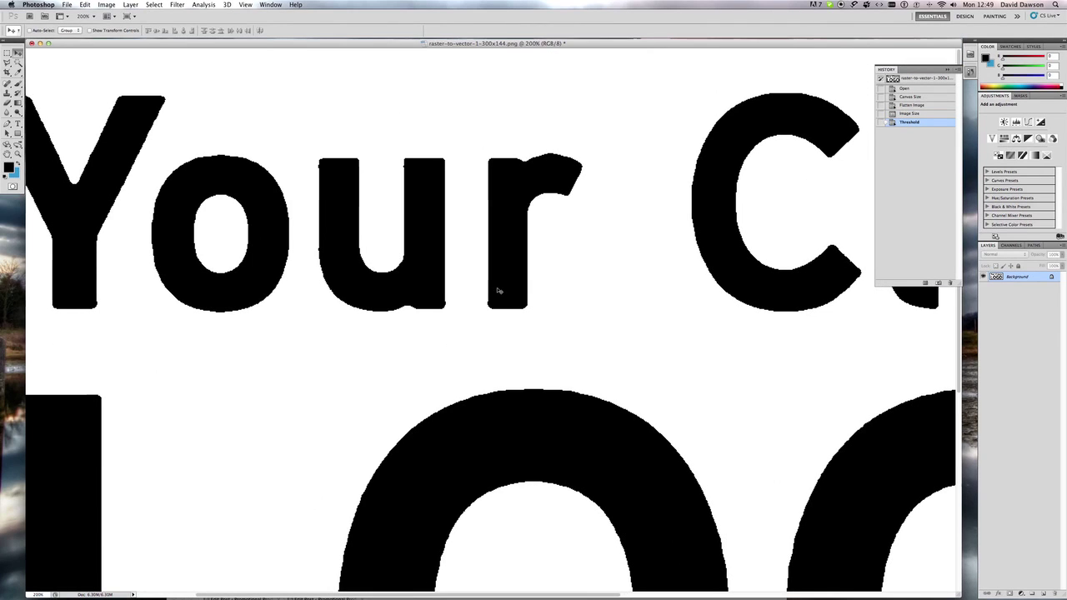
click(178, 4)
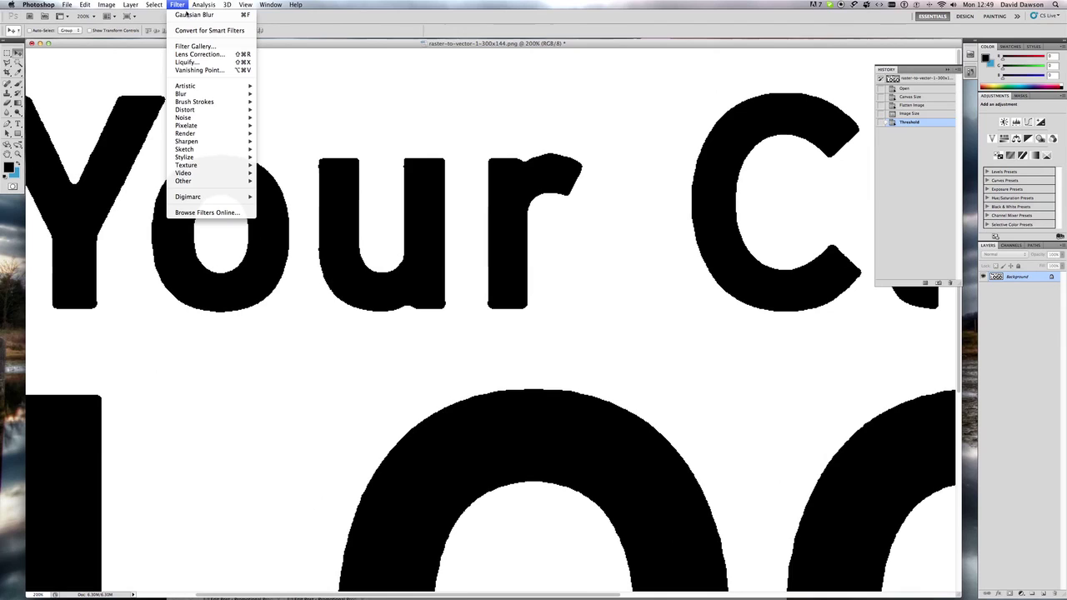
mouse_move(187, 94)
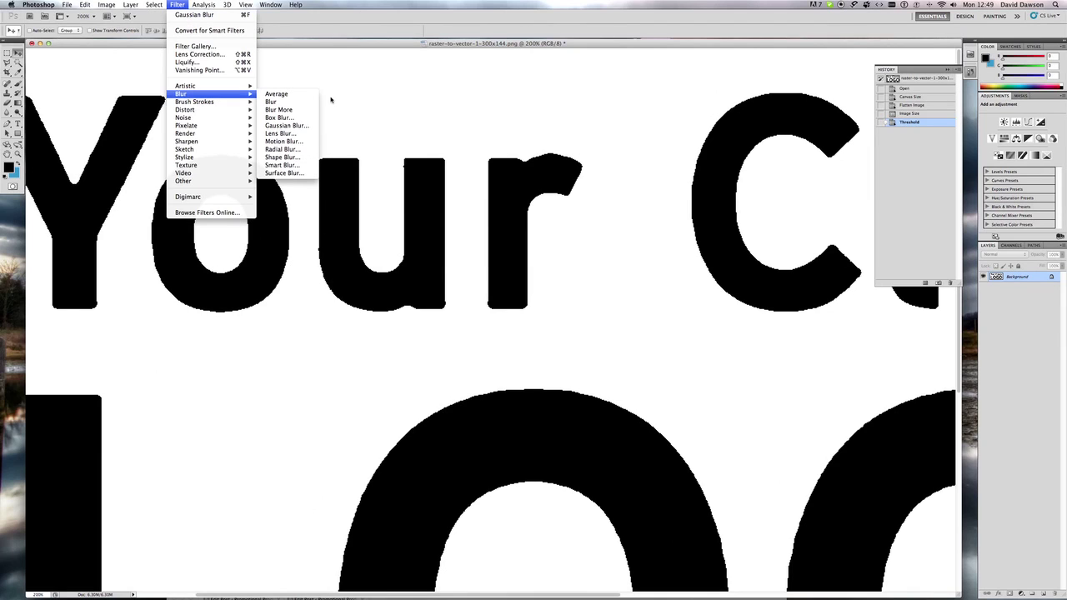
click(287, 125)
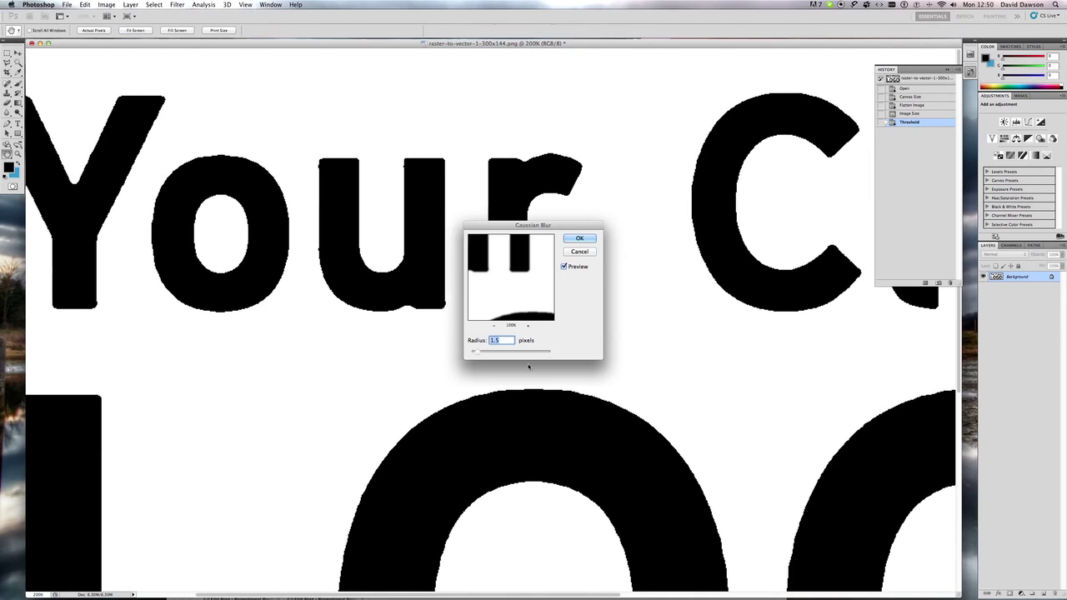
key(Up)
key(Up)
key(Up)
key(Up)
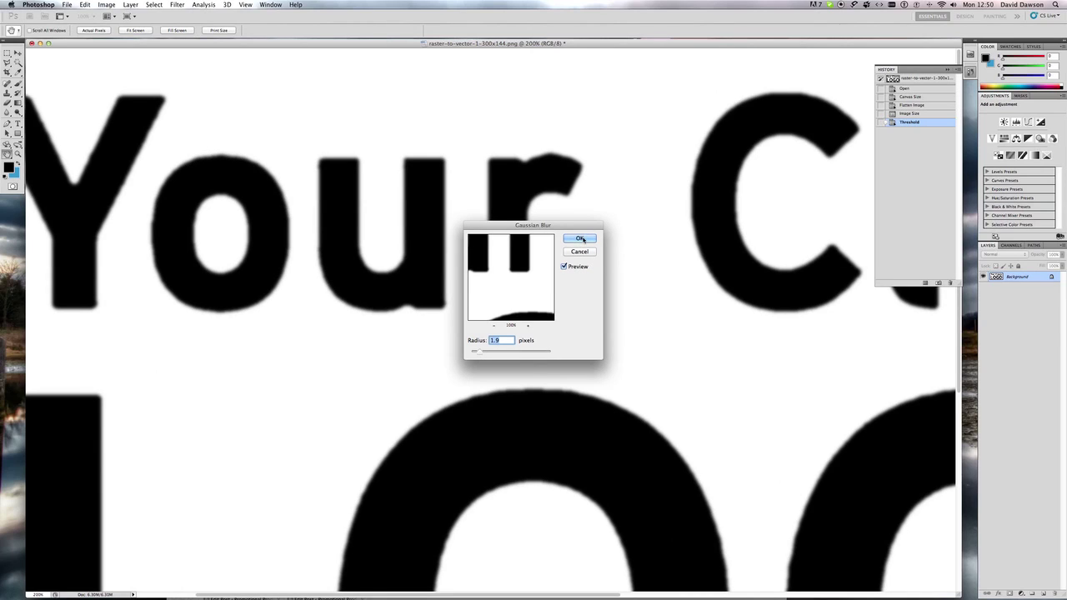
click(580, 239)
Re-threshold the blurred logo at the default level 128, then zoom out and back in
click(107, 4)
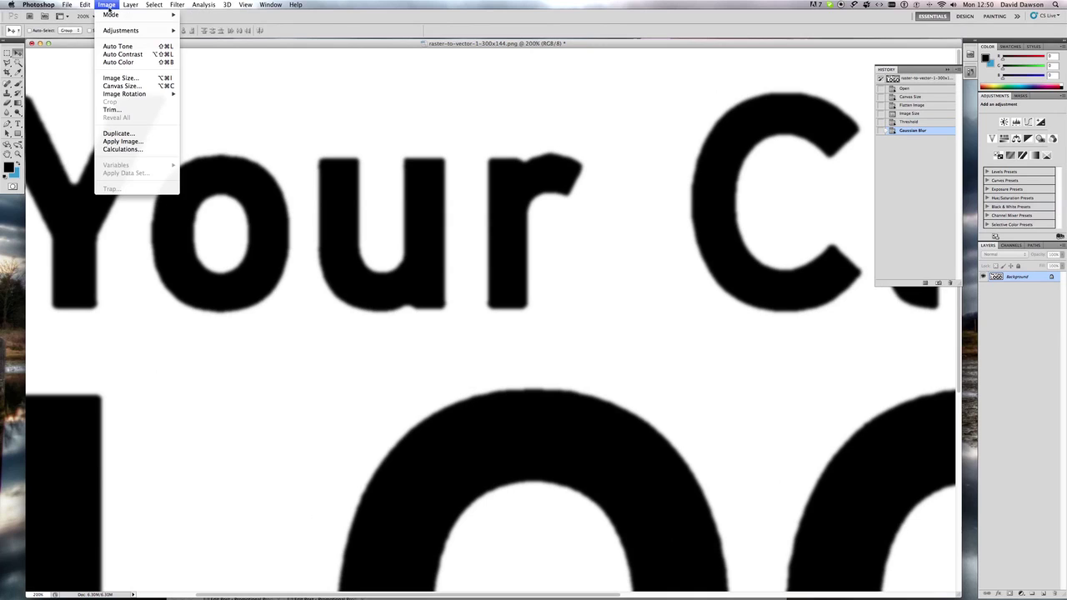
mouse_move(125, 30)
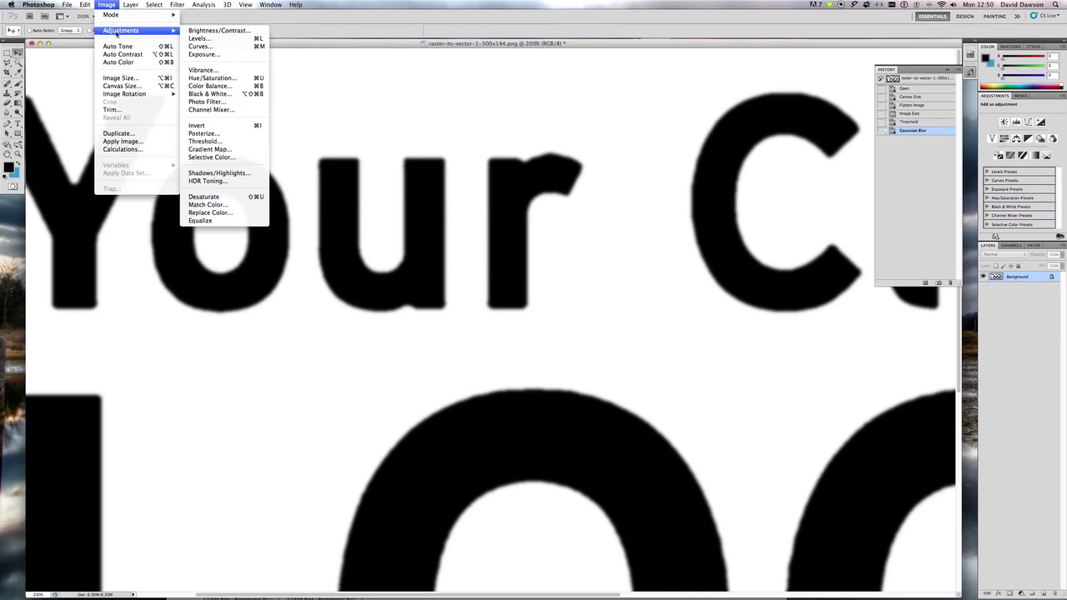
click(203, 141)
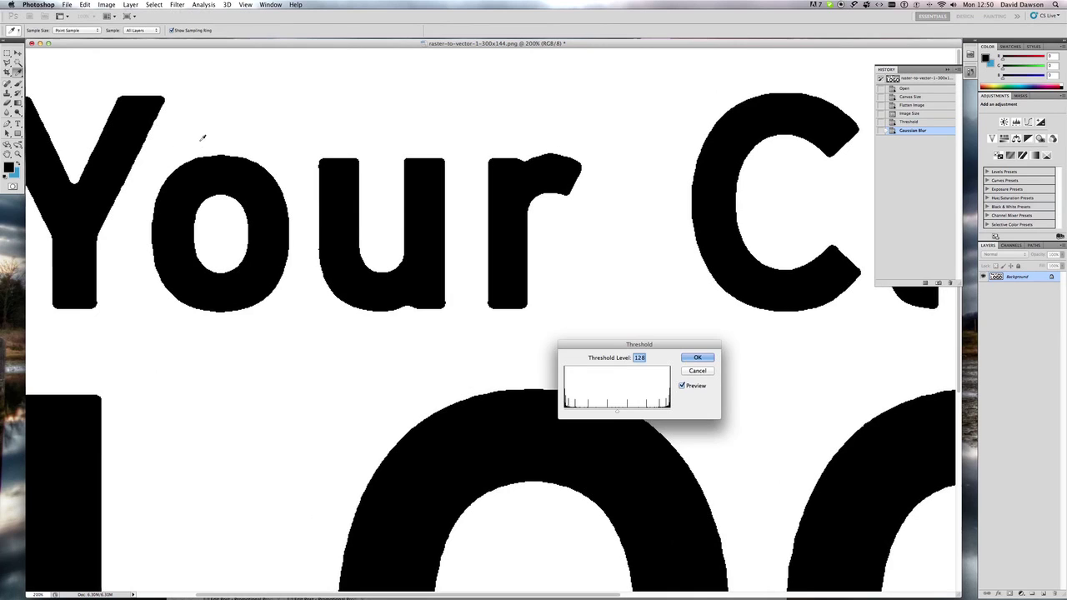
click(700, 359)
key(super+minus)
key(super+minus)
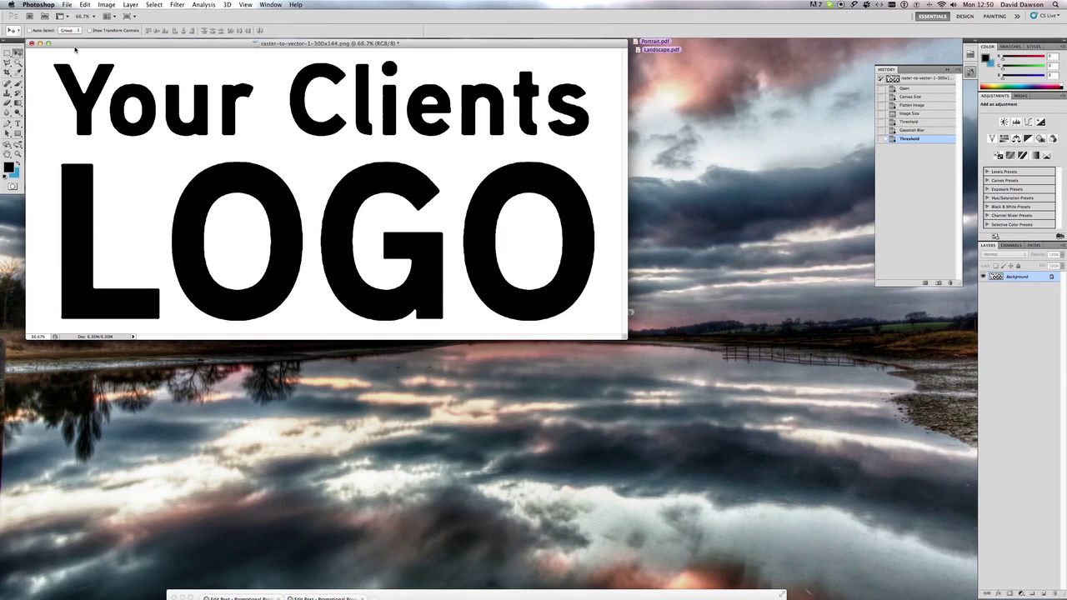
key(super+plus)
key(super+plus)
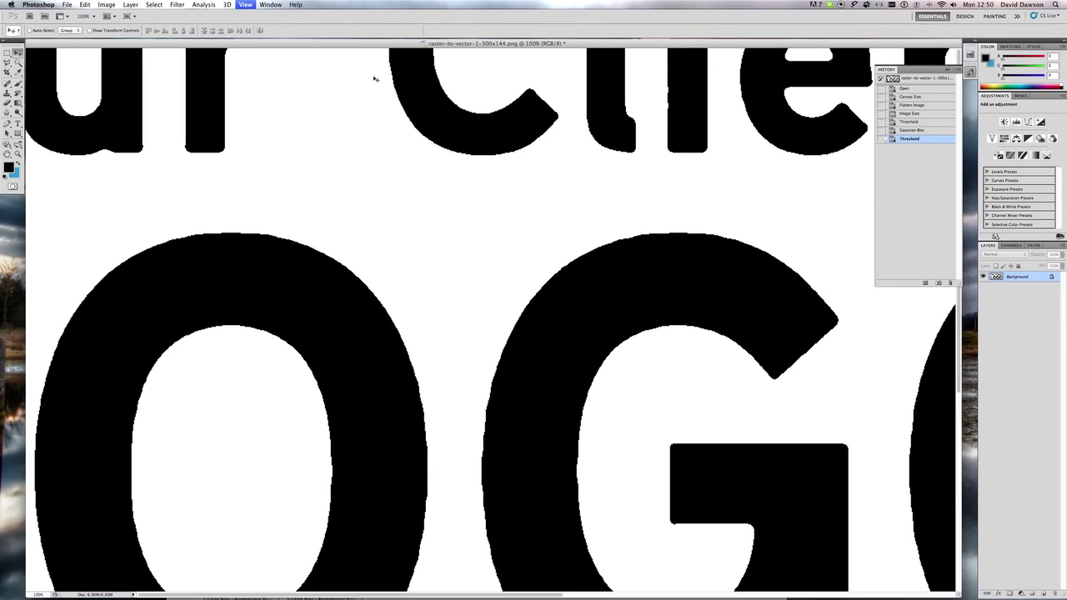
scroll(362, 94, up, 5)
scroll(362, 95, left, 5)
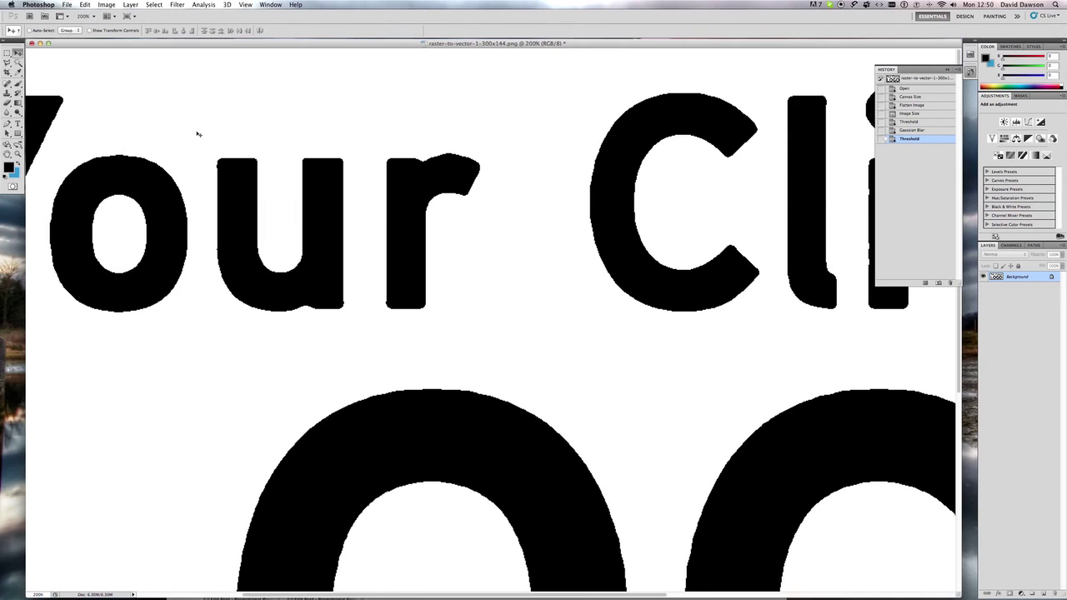
Magic Wand-select the black letters and make a work path with tolerance 3
click(17, 63)
click(128, 171)
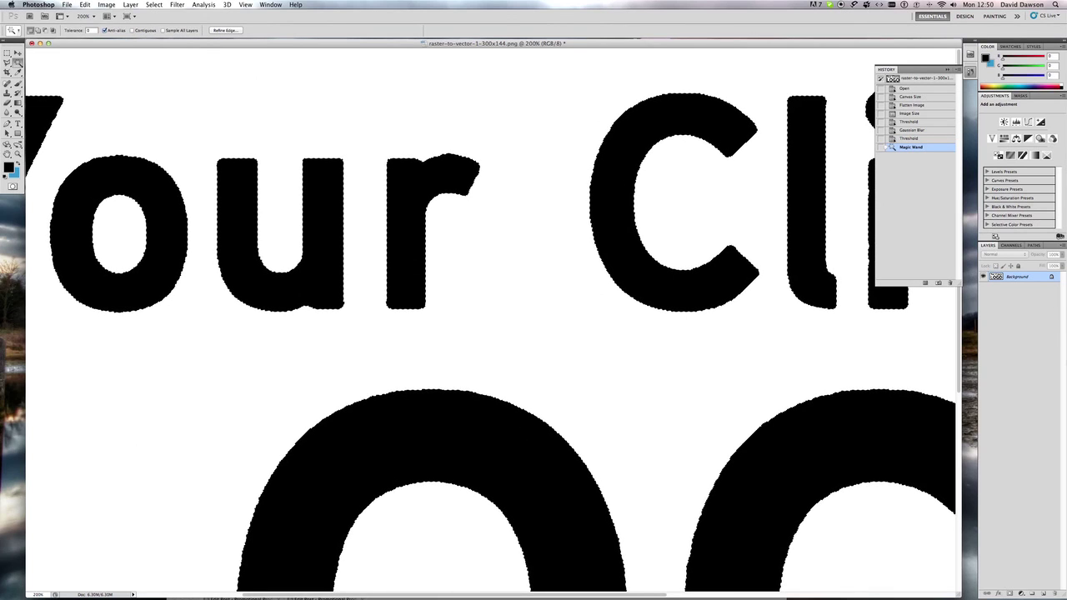
click(1034, 245)
click(1064, 245)
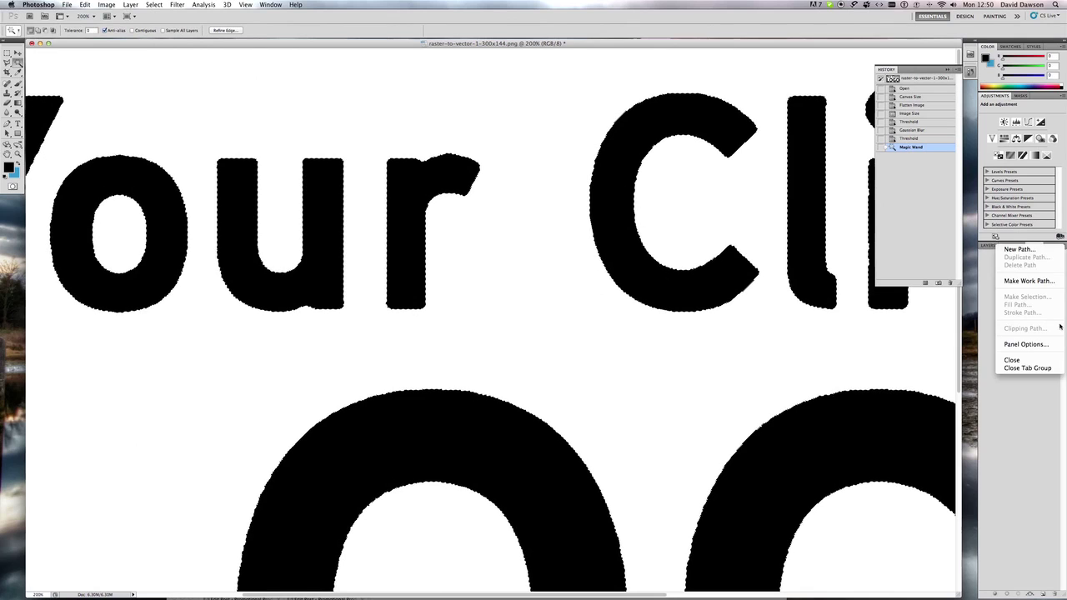
click(1028, 281)
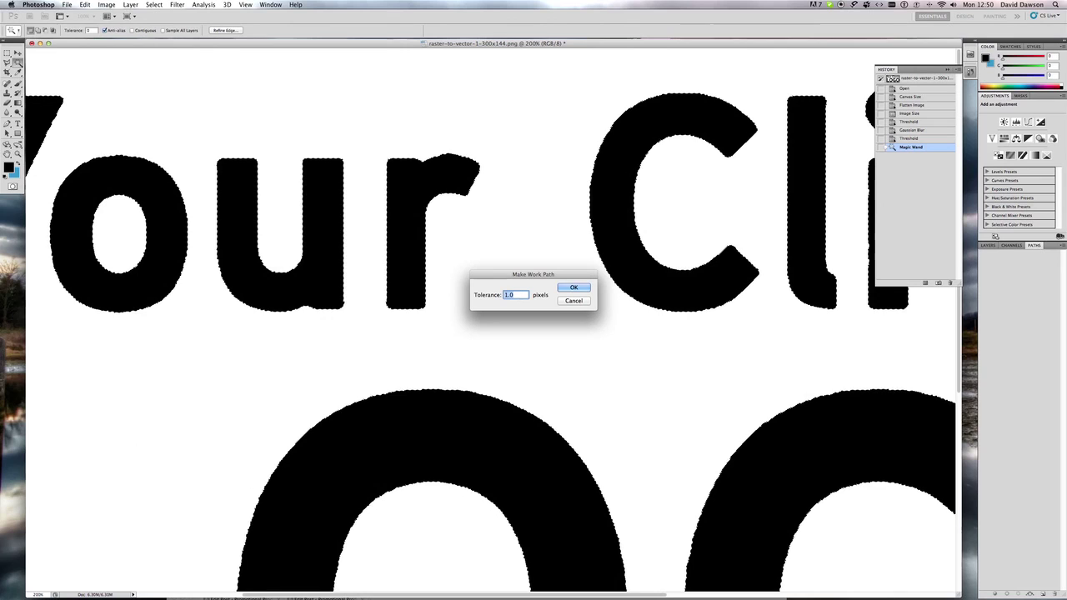
text(5)
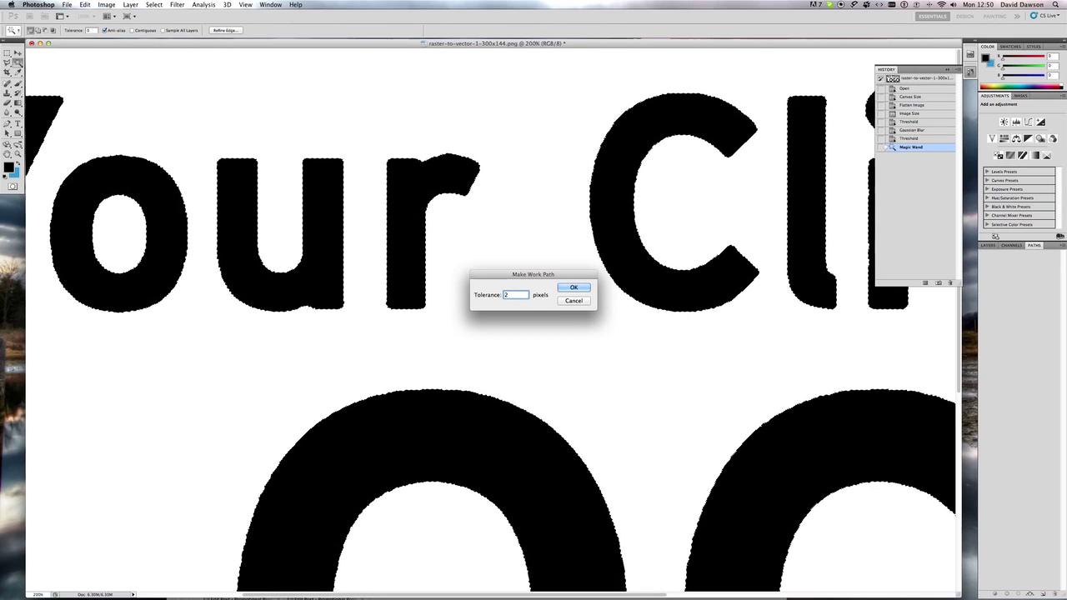
key(BackSpace)
text(3)
click(574, 288)
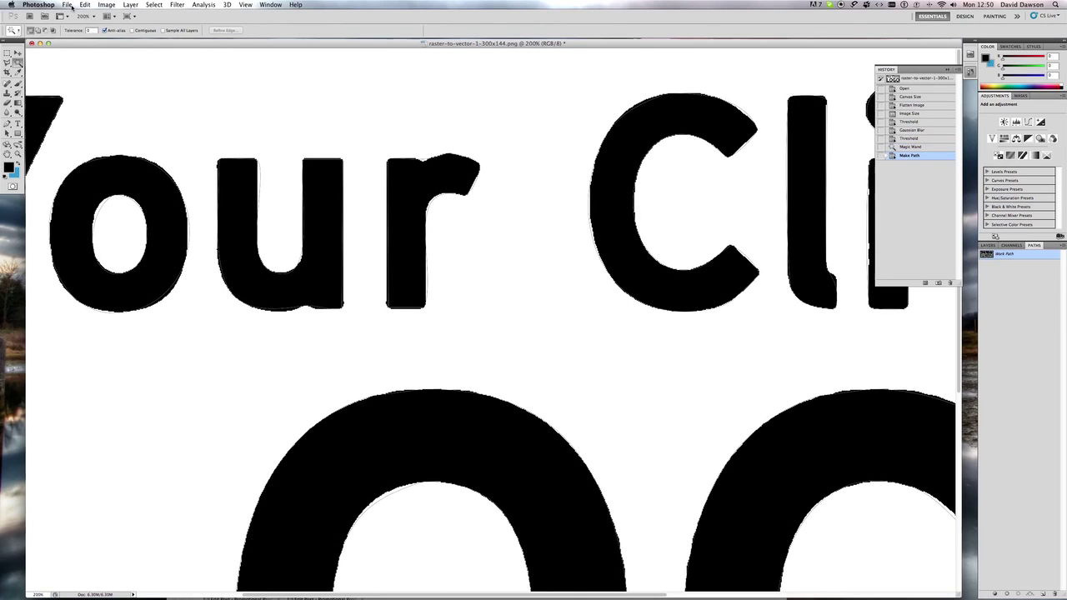
click(72, 6)
mouse_move(159, 197)
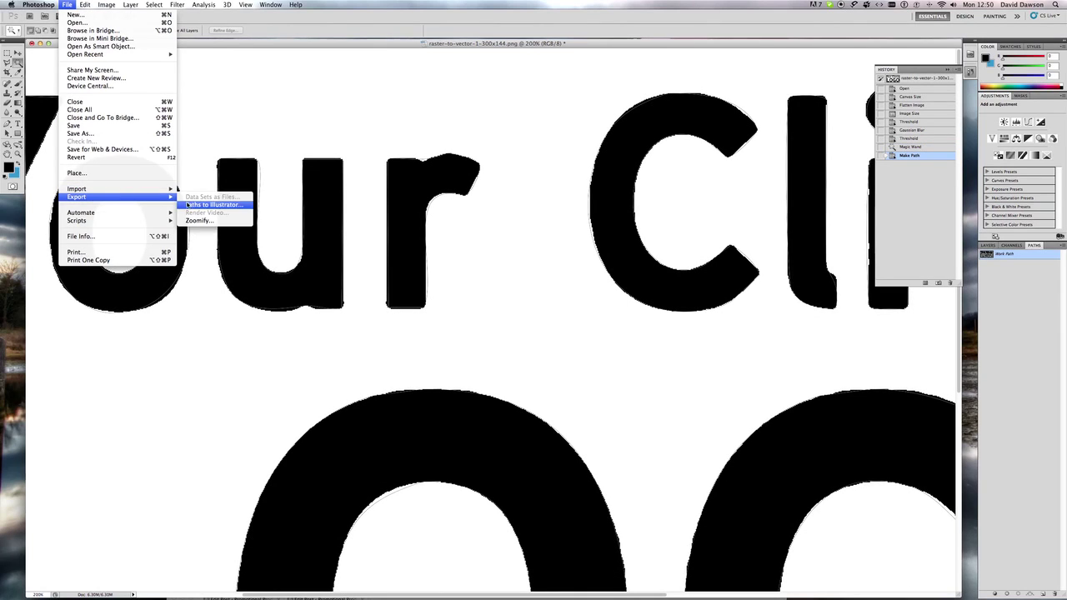
click(191, 206)
click(517, 215)
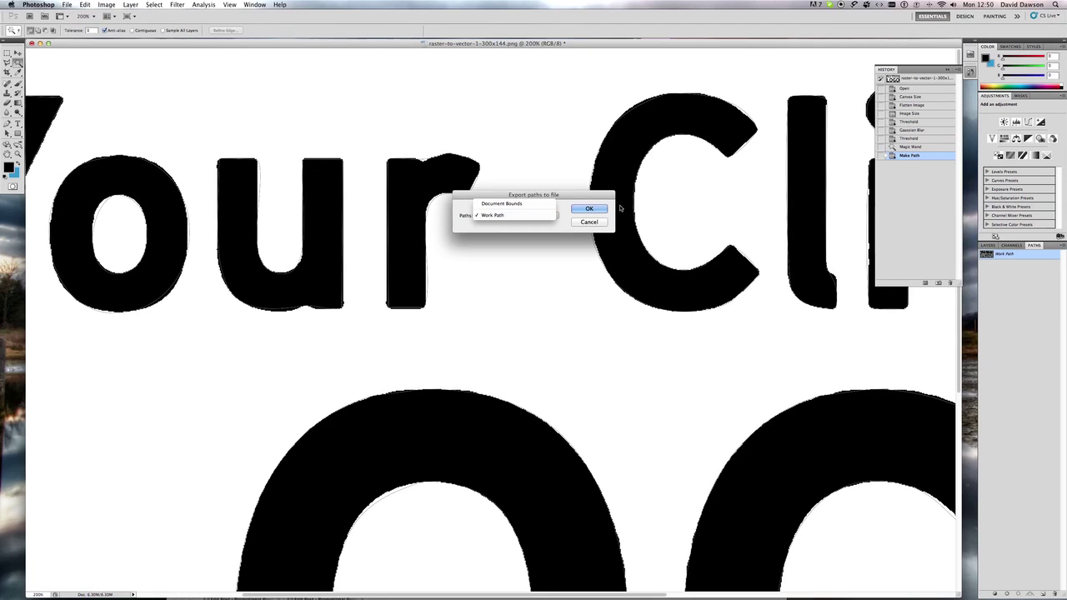
click(627, 205)
click(591, 209)
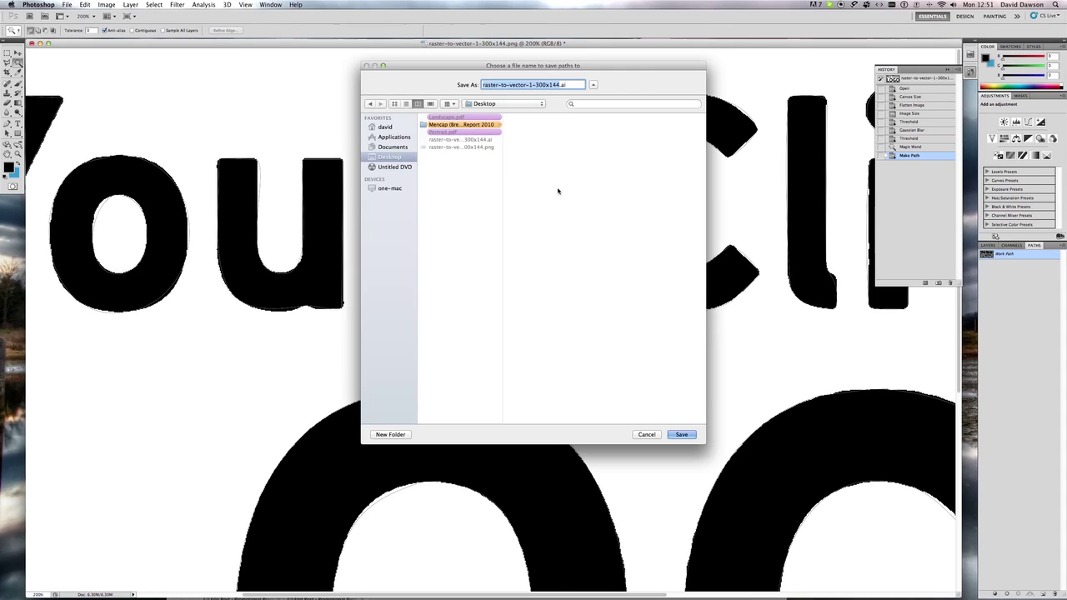
click(650, 438)
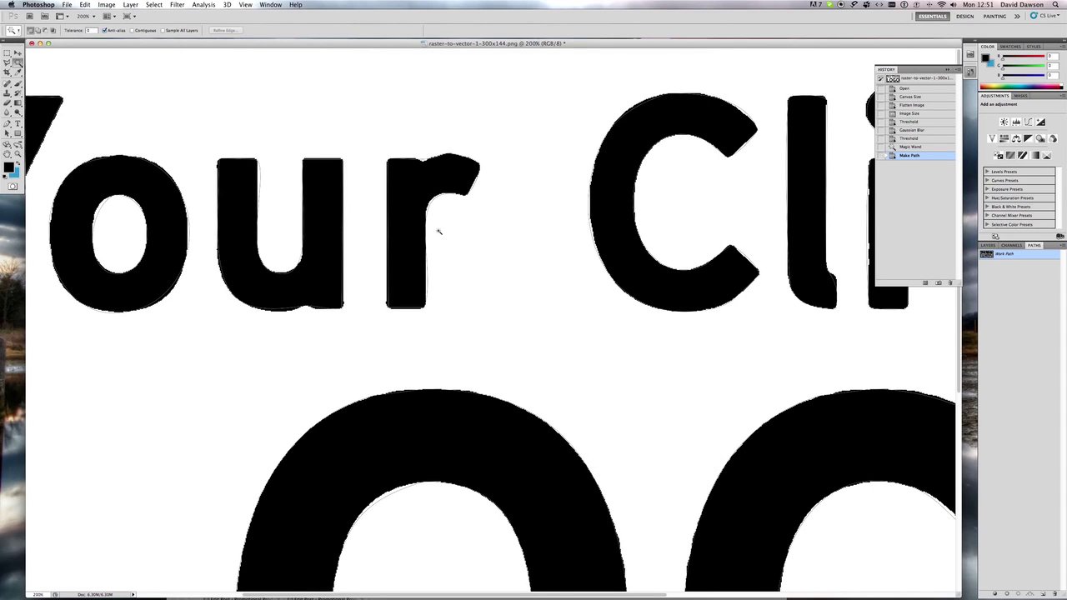
Delete the work path and save the logo as JPEG raster-to-vector-1-upsized
key(BackSpace)
click(67, 4)
click(125, 136)
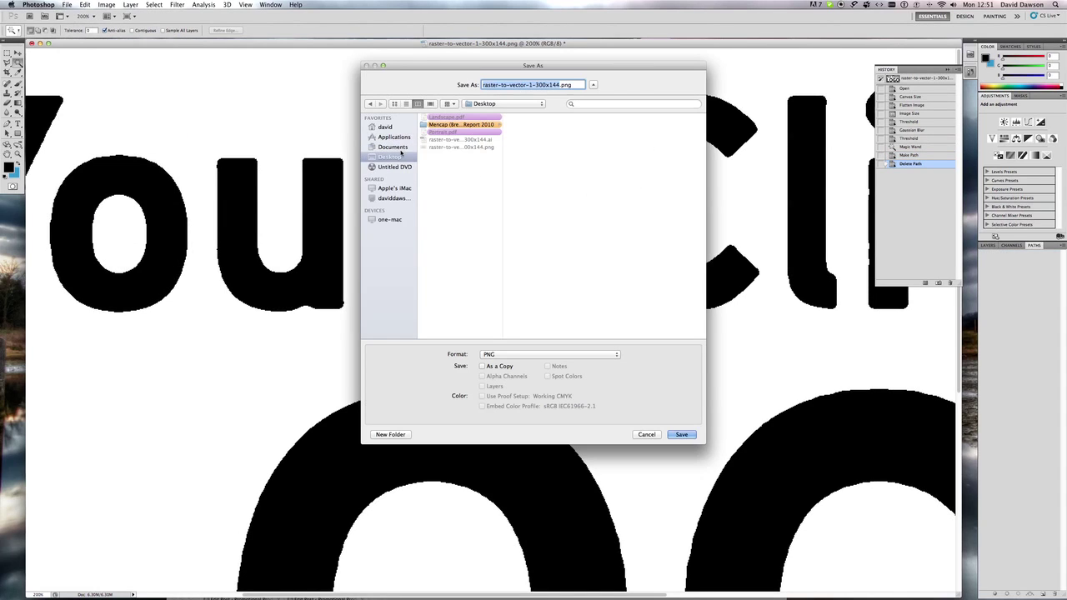
click(528, 355)
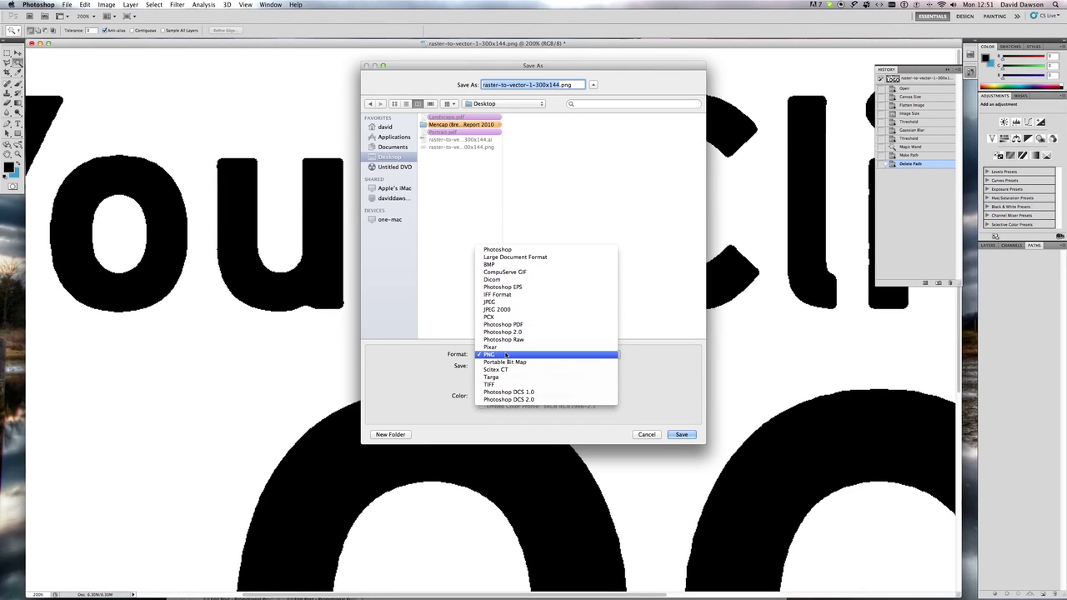
click(498, 302)
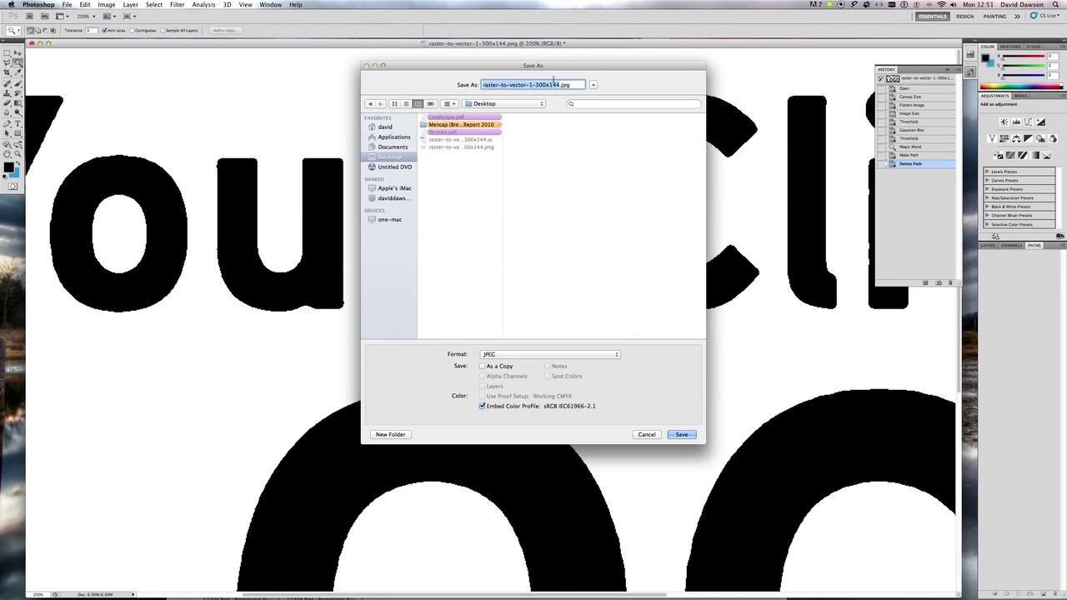
drag(561, 84, 531, 85)
text(1-upsiz)
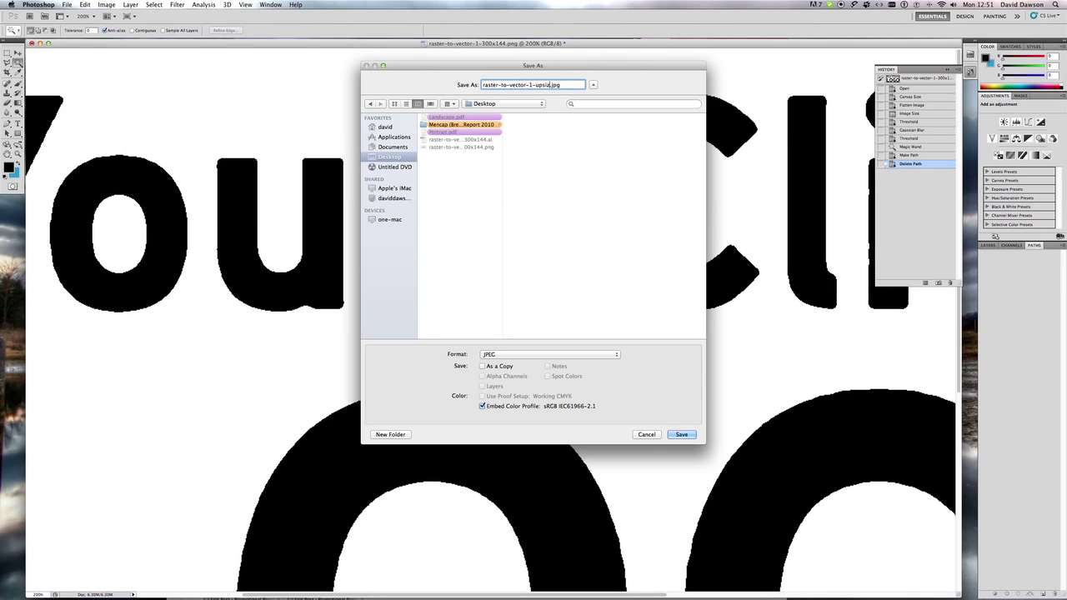
text(ed)
click(682, 434)
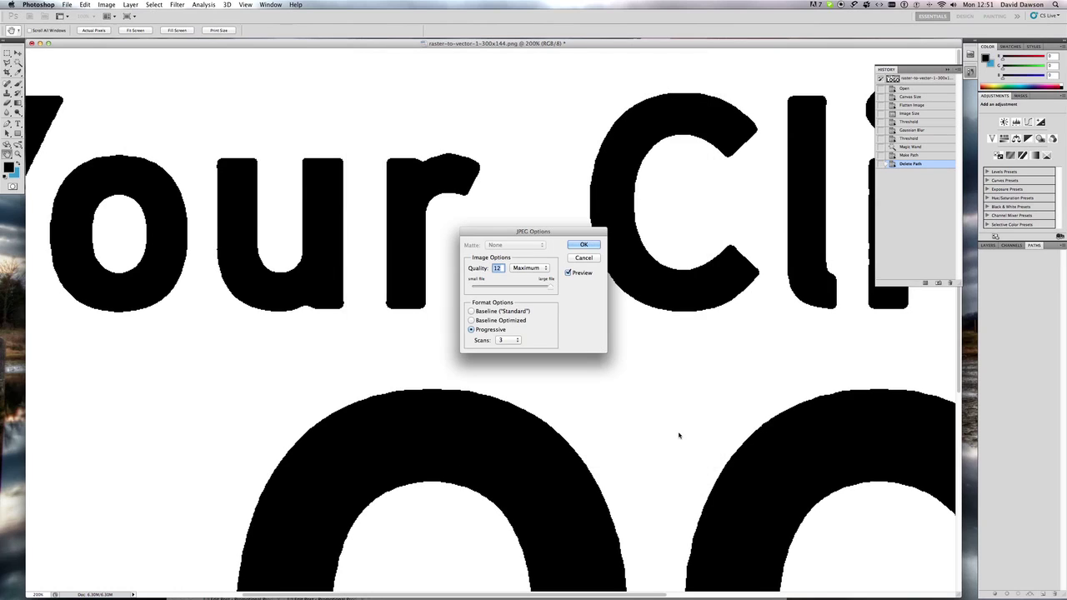
Save the JPEG at maximum quality, hide Photoshop, and bring up Open With for raster-to-vector-1-upsized.jpg
click(583, 245)
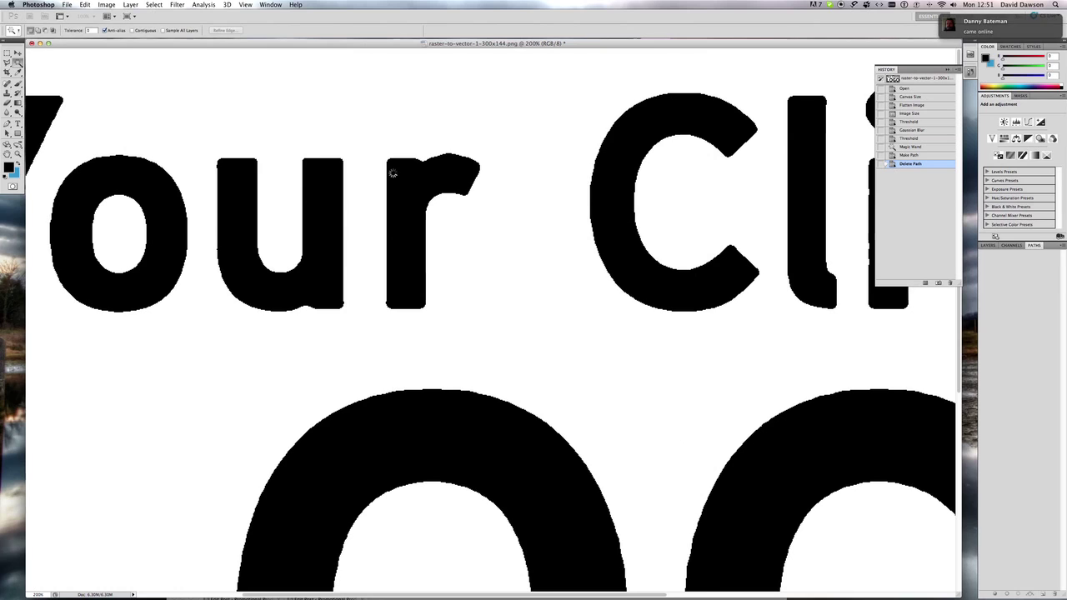
key(super+h)
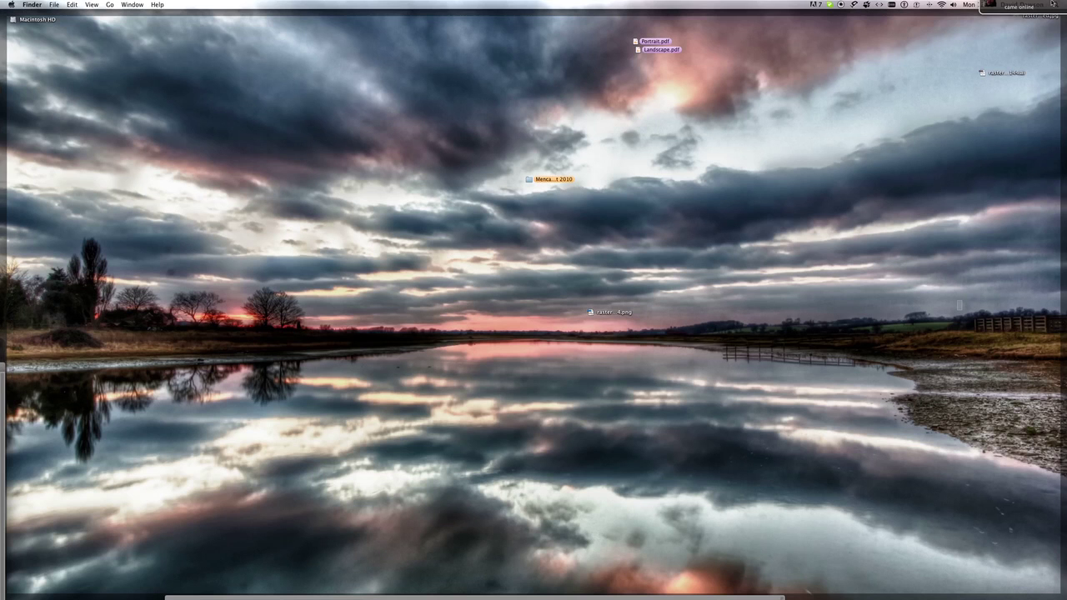
key(F11)
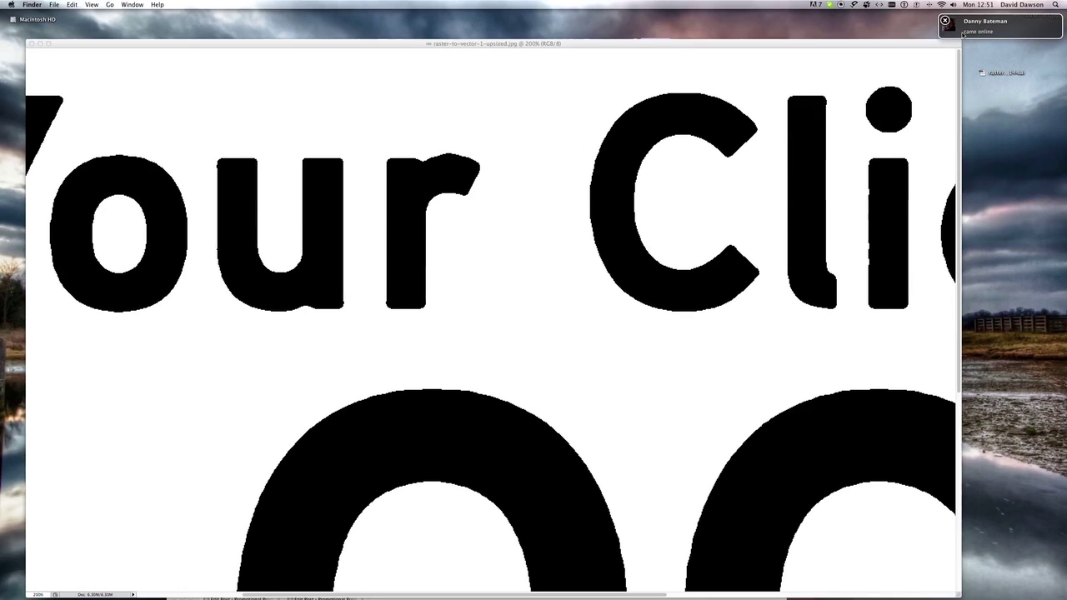
key(F11)
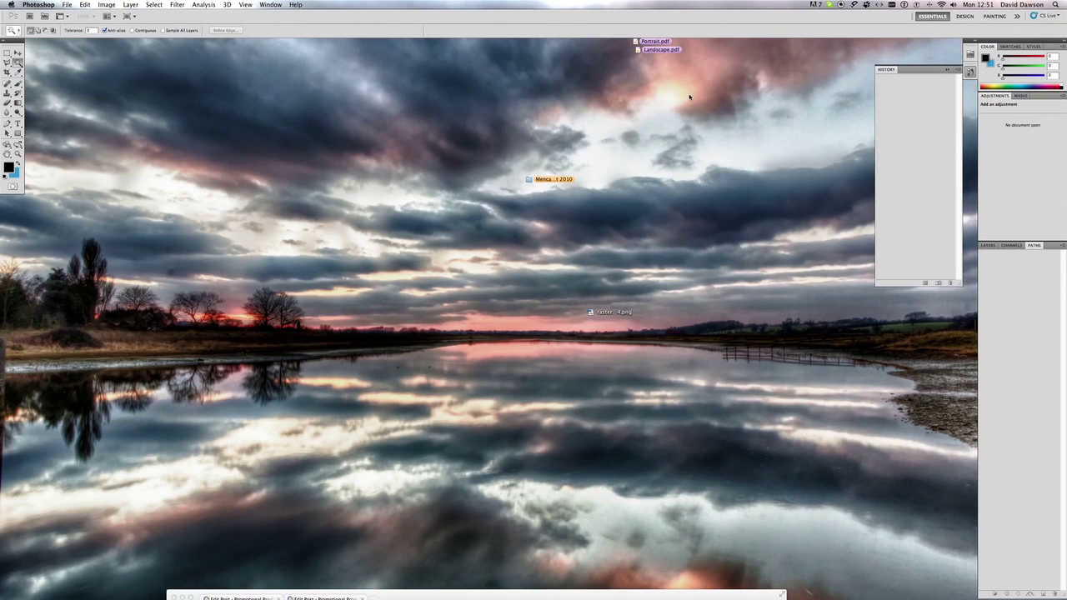
right_click(689, 142)
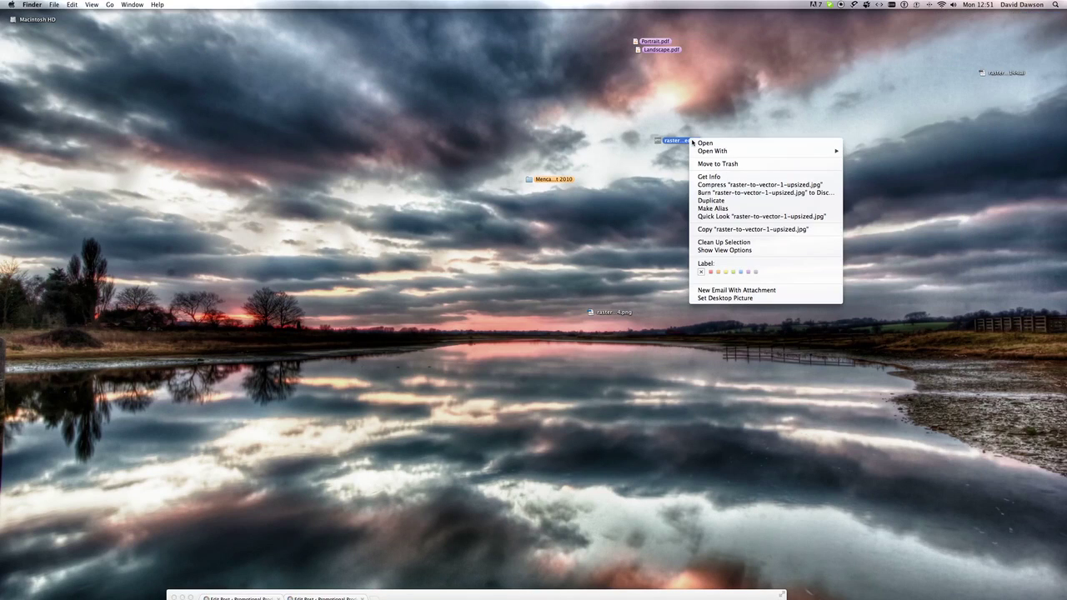
mouse_move(707, 153)
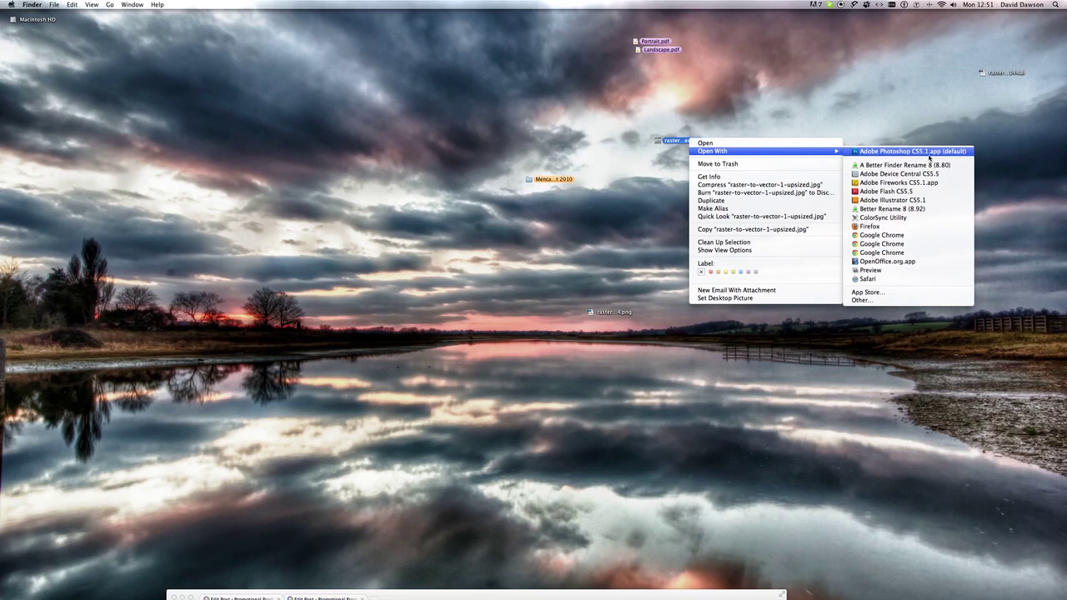
Open raster-to-vector-1-upsized.jpg in Illustrator, select the placed logo, and adjust the zoom around 200%
click(917, 203)
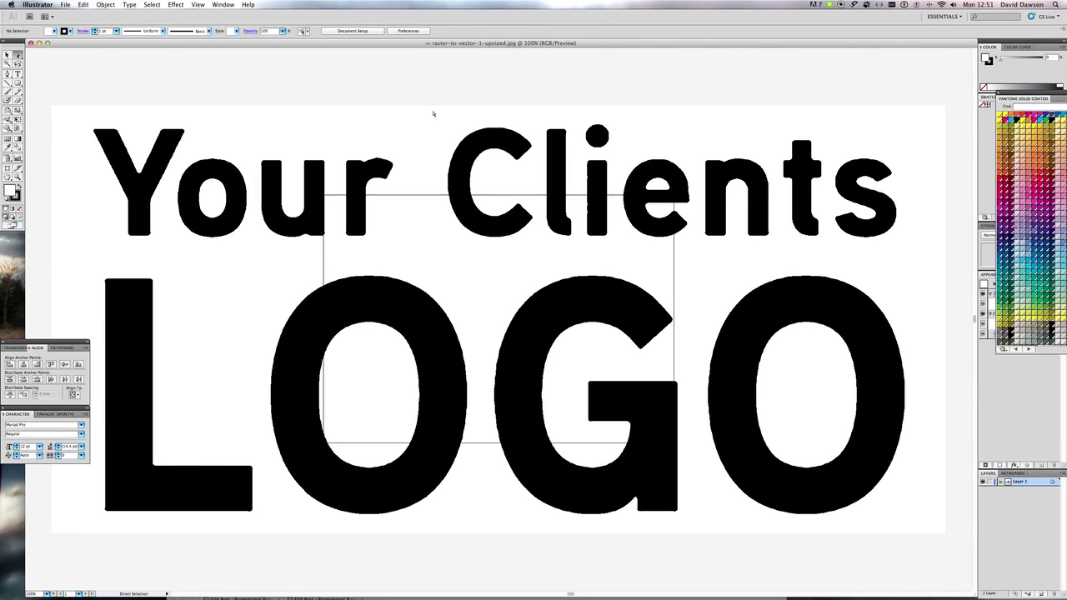
click(395, 103)
scroll(398, 112, right, 10)
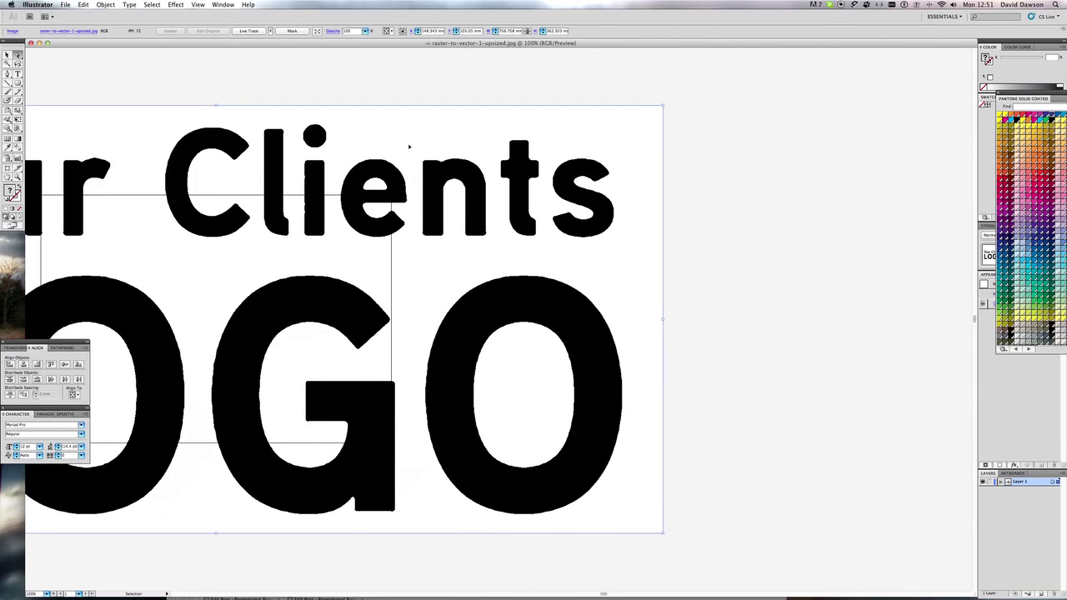
key(super+0)
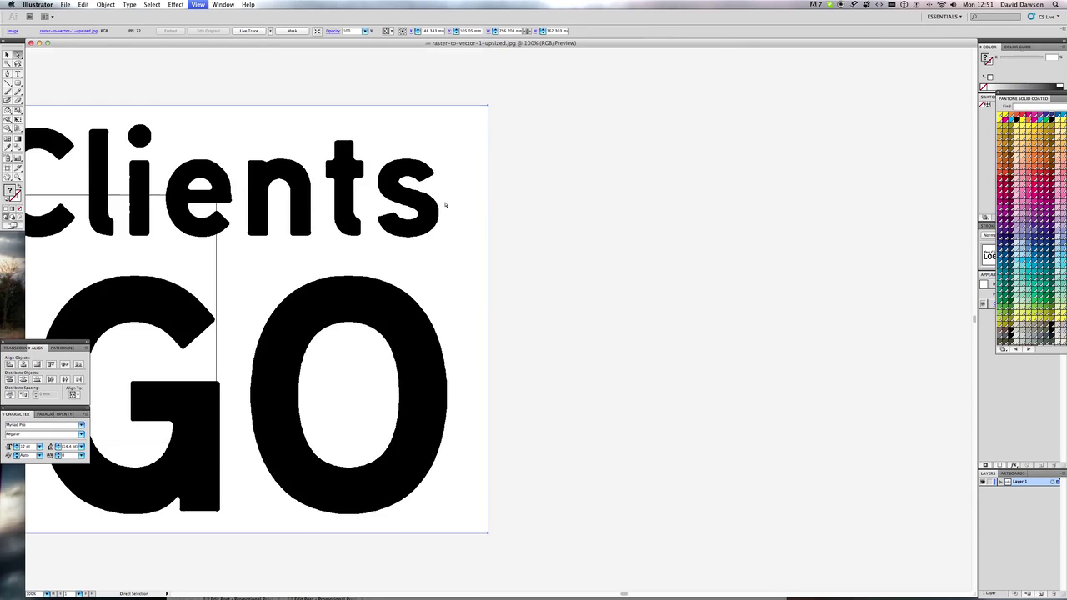
key(super+equal)
key(super+equal)
scroll(222, 132, left, 11)
scroll(708, 228, up, 3)
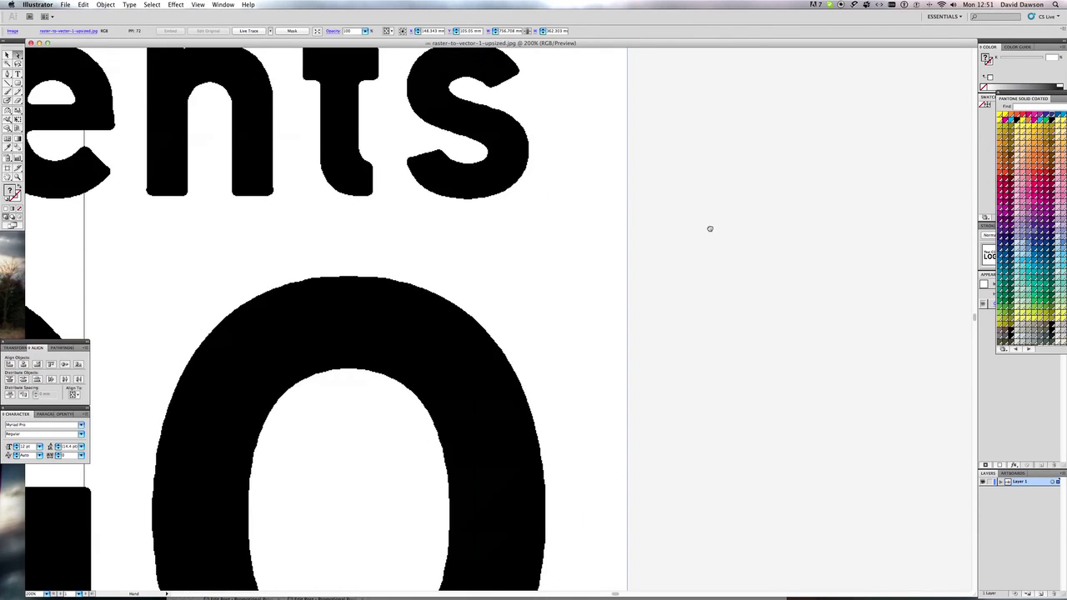
key(super+minus)
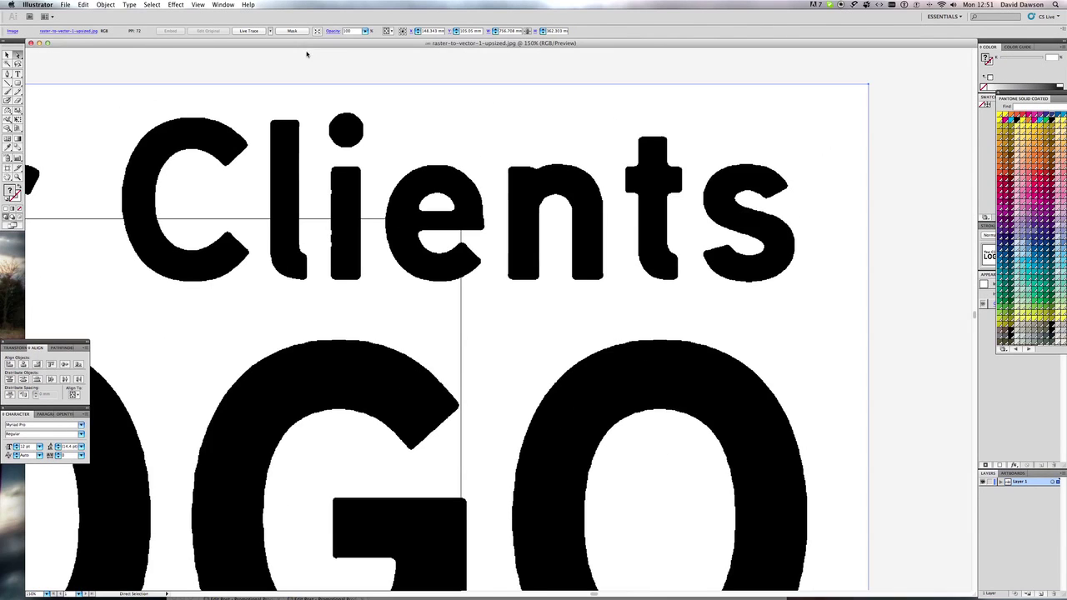
In Live Trace Tracing Options, enable Preview and lower the Threshold from 128 to about 84
click(114, 4)
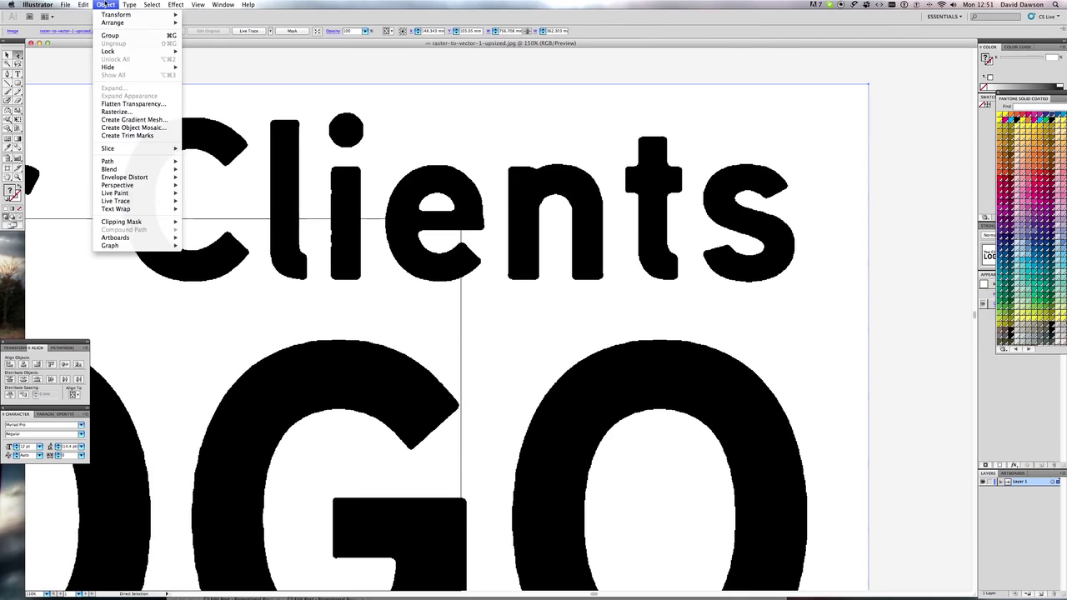
mouse_move(145, 203)
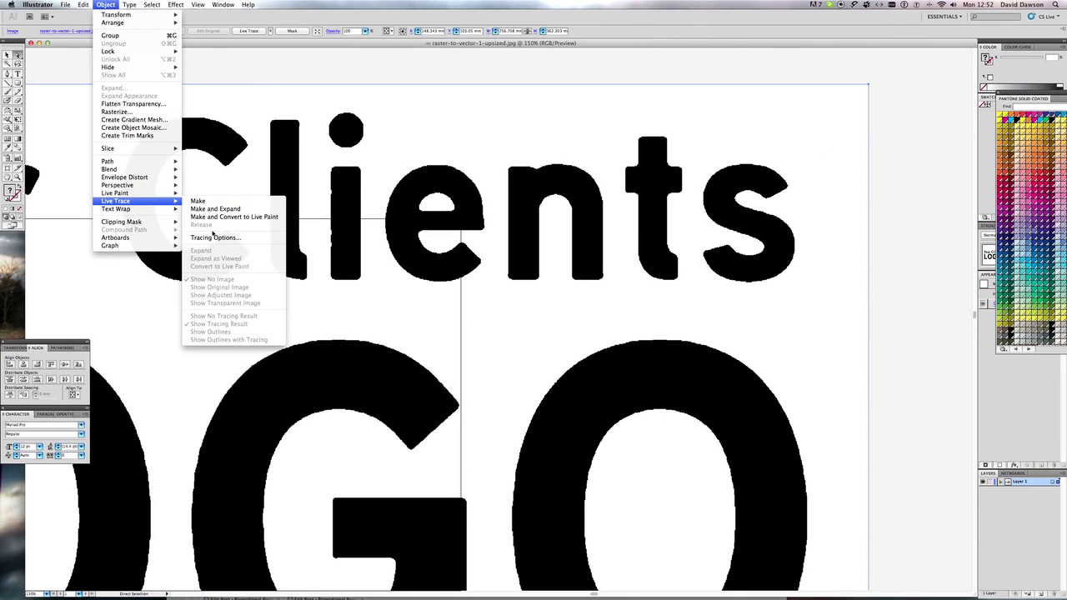
click(215, 238)
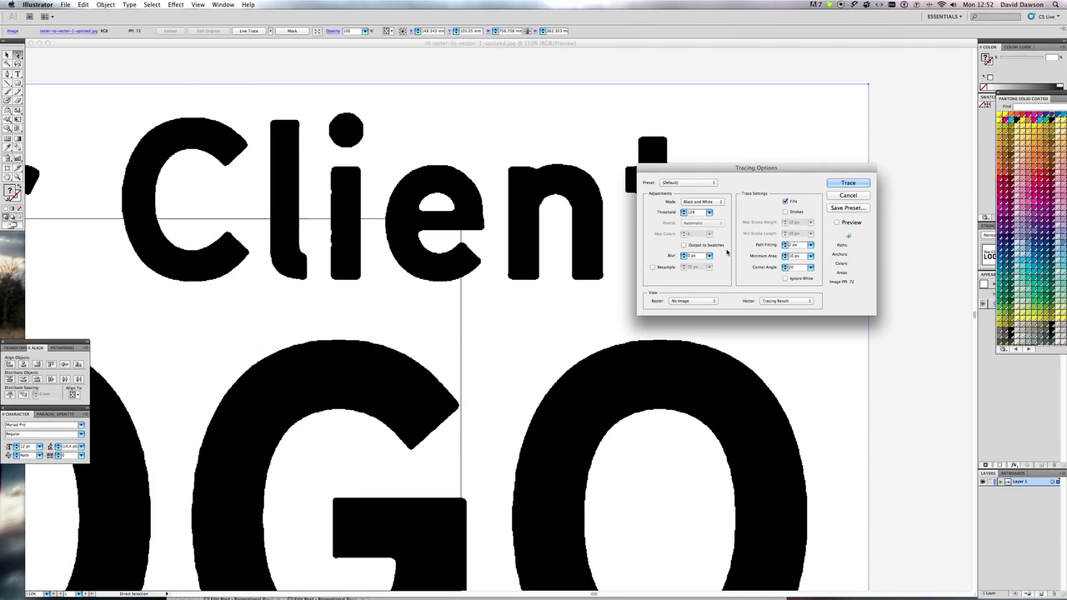
click(838, 224)
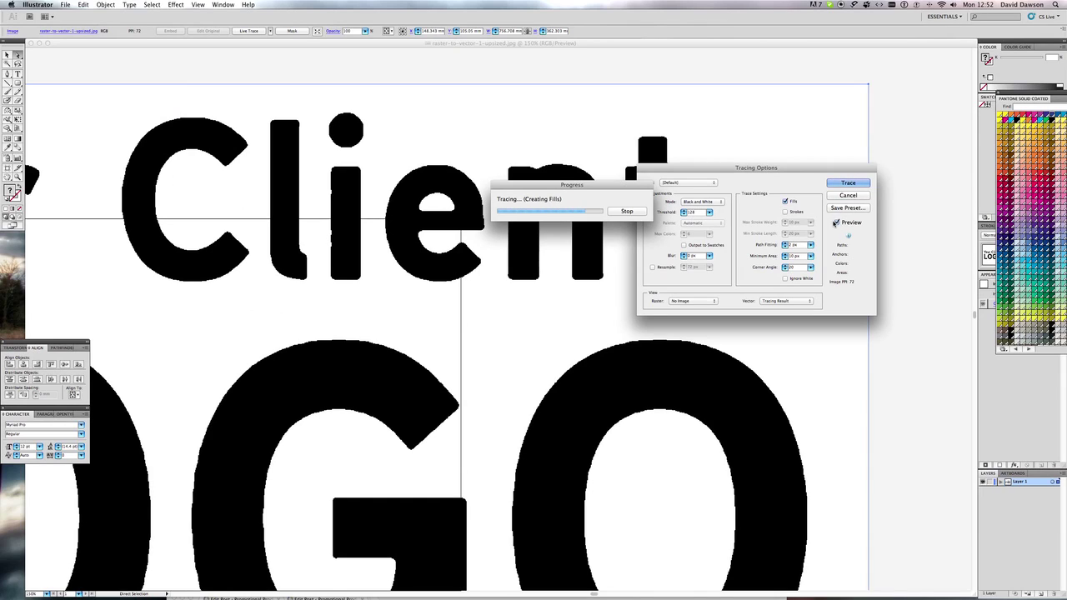
click(708, 212)
drag(689, 224, 674, 222)
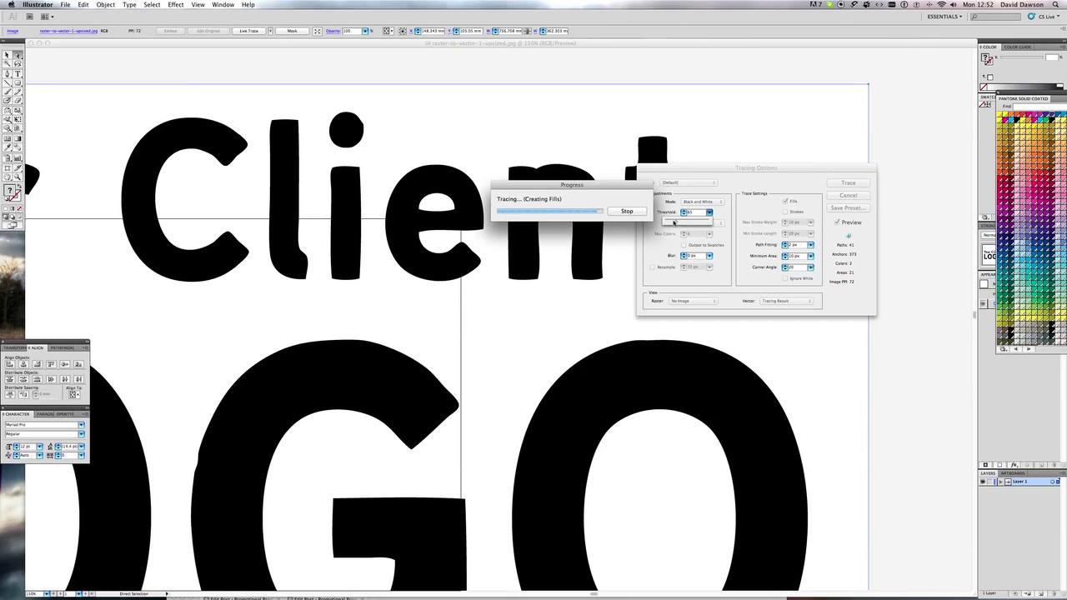
Apply the trace, select the traced artwork, zoom out, and recentre the whole logo in view
click(847, 183)
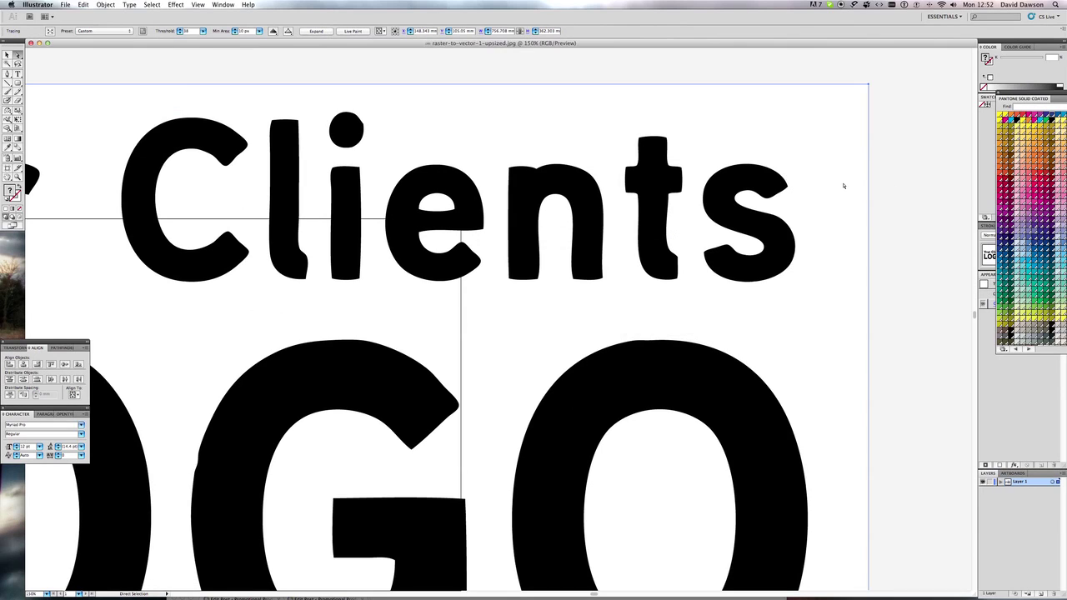
key(super+shift+b)
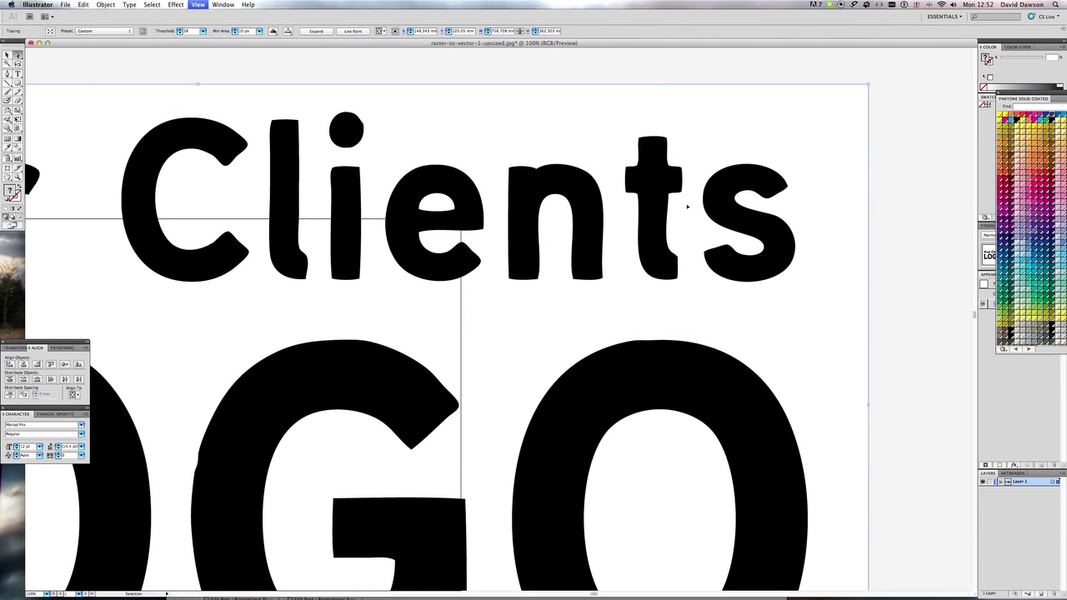
key(super+minus)
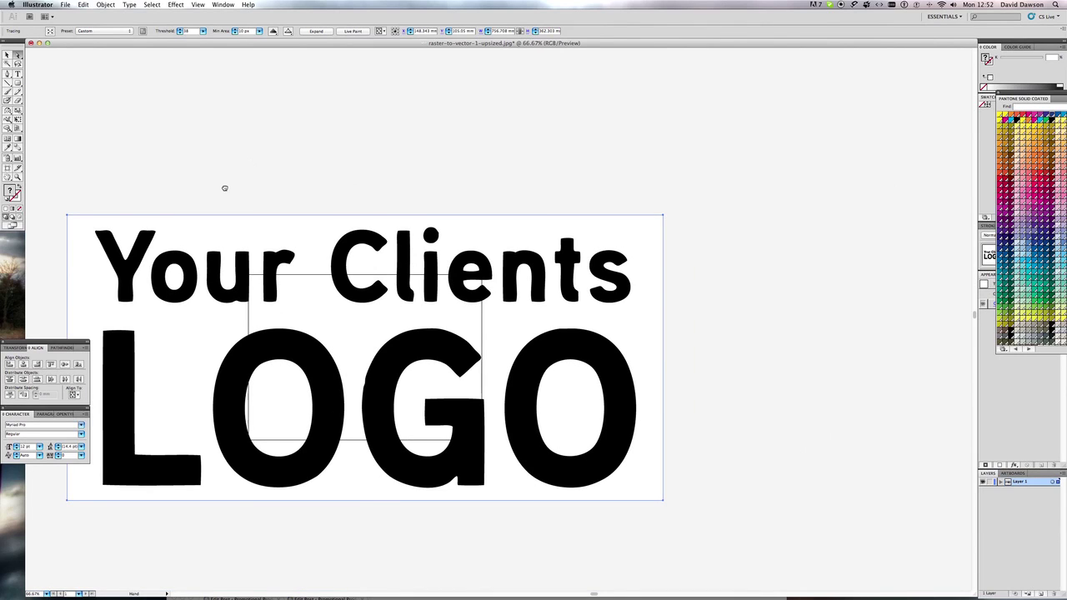
drag(224, 188, 276, 150)
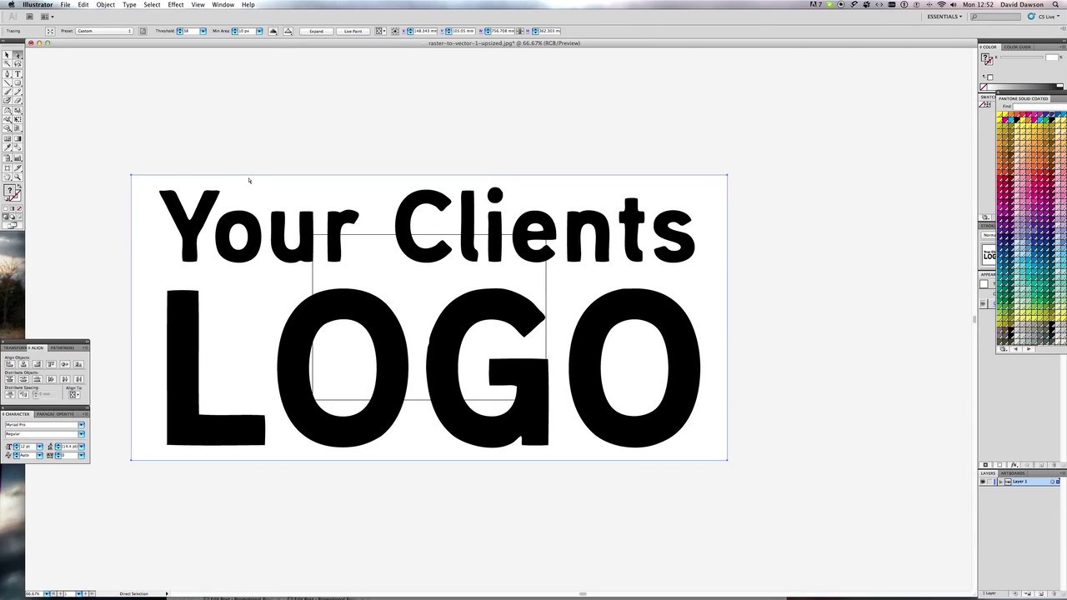
Expand the traced artwork's object and fill into paths, then ungroup it
click(110, 4)
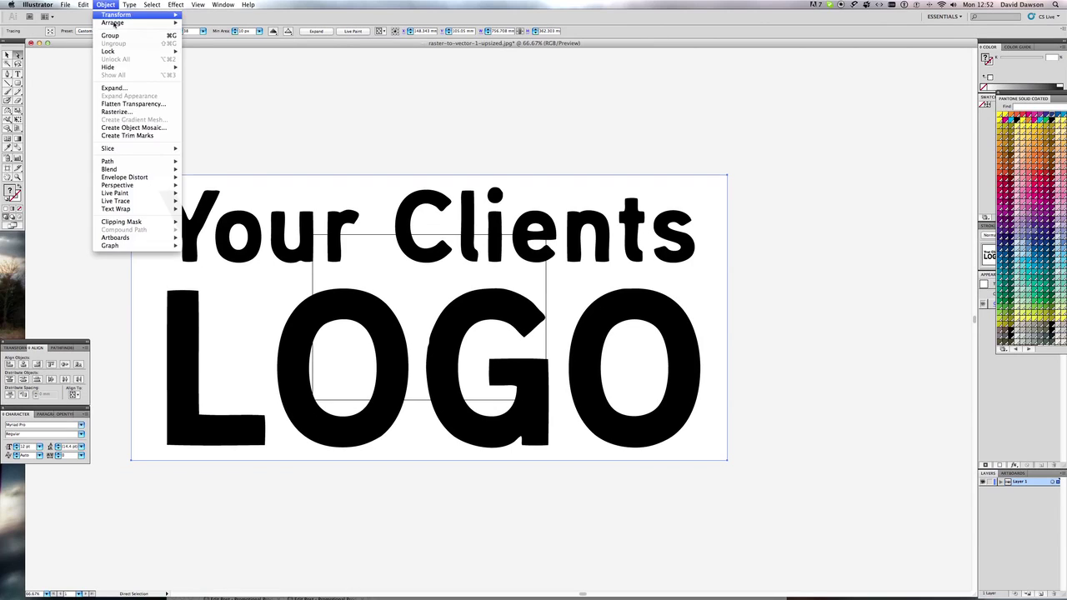
mouse_move(136, 195)
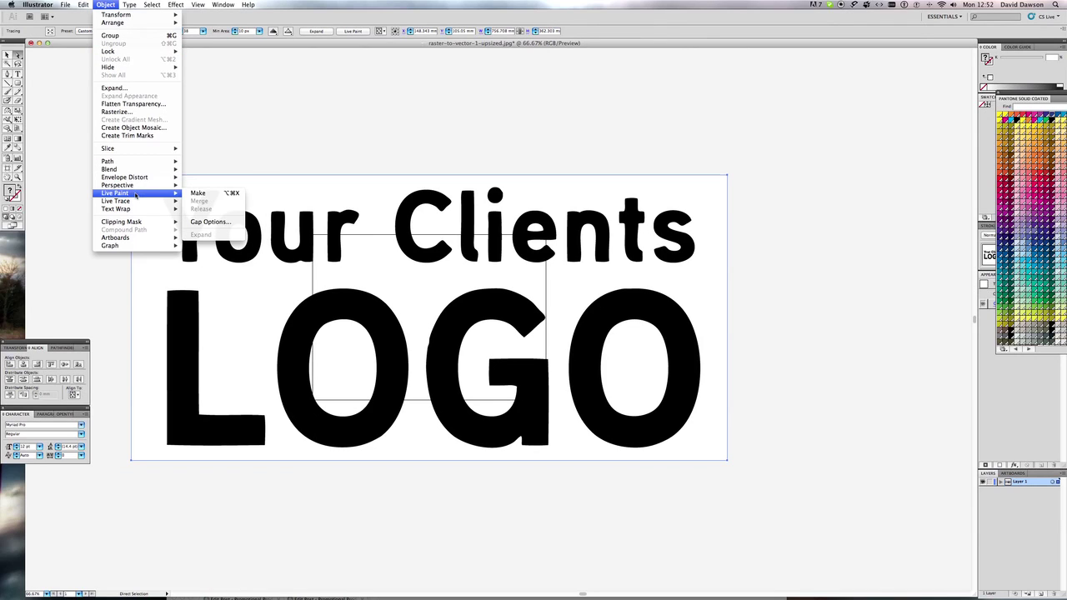
click(114, 87)
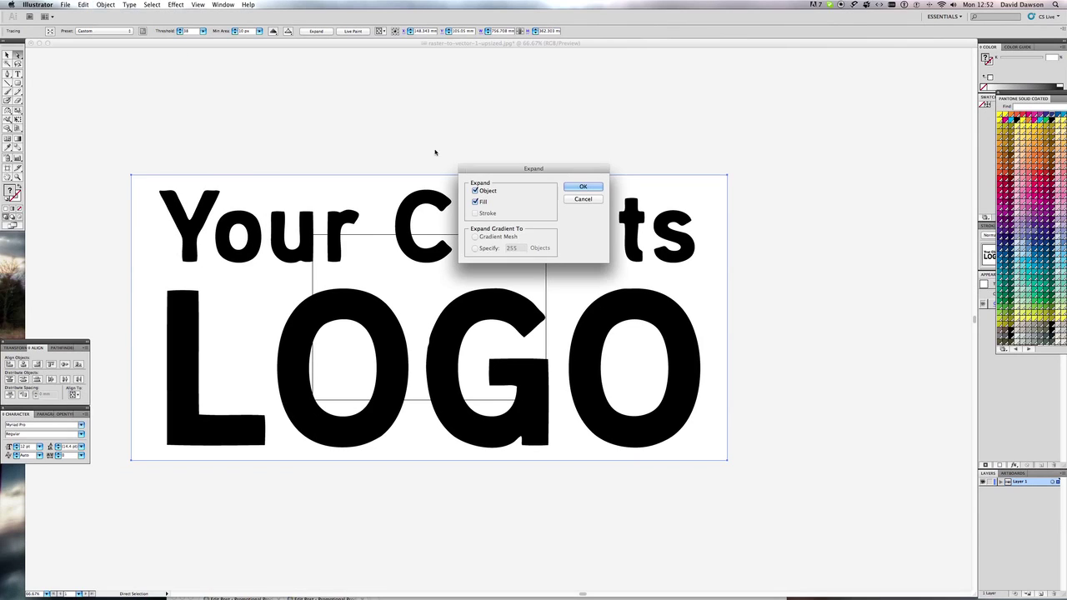
click(576, 187)
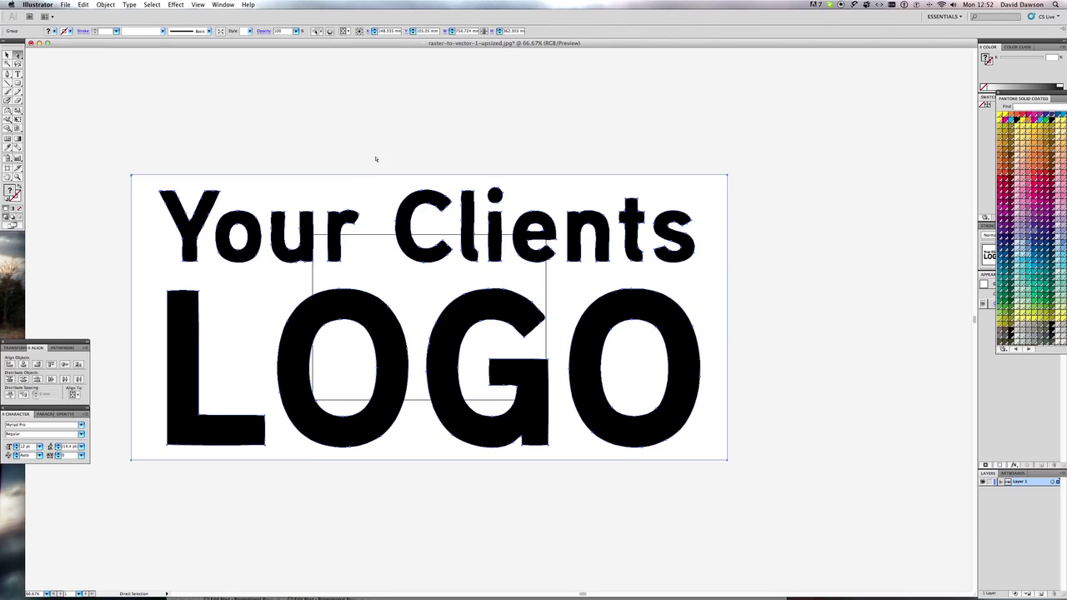
key(super+8)
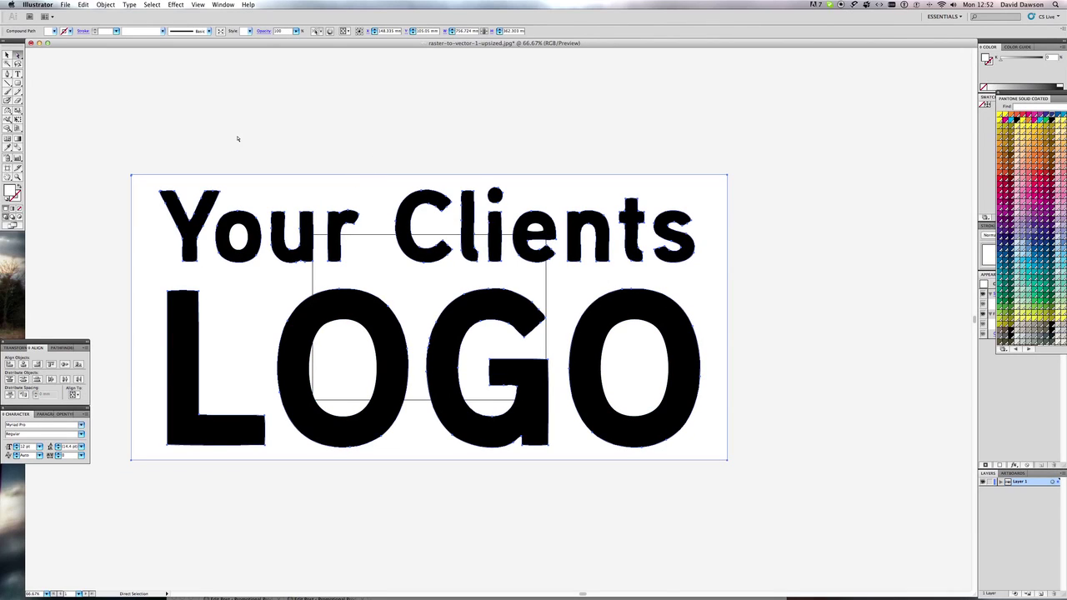
Select all shapes with the same white fill color and delete them
click(153, 4)
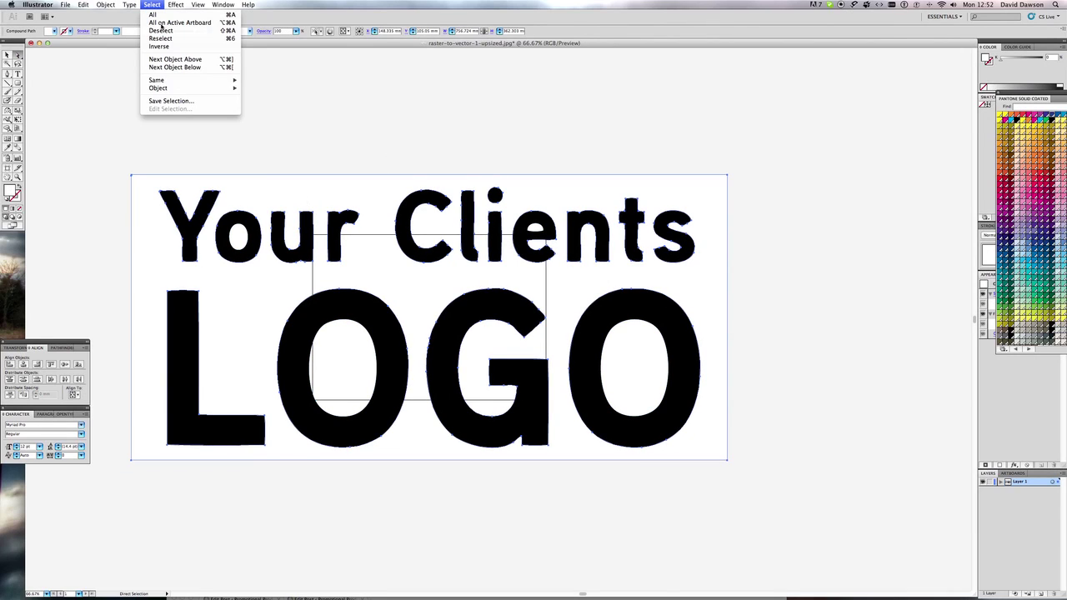
mouse_move(192, 80)
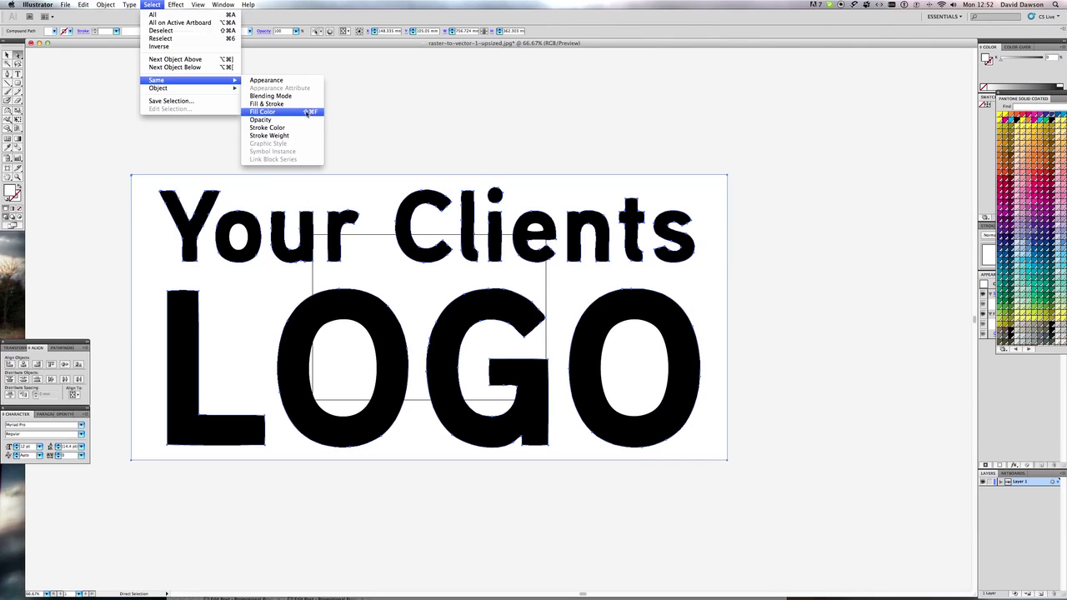
click(307, 112)
key(Delete)
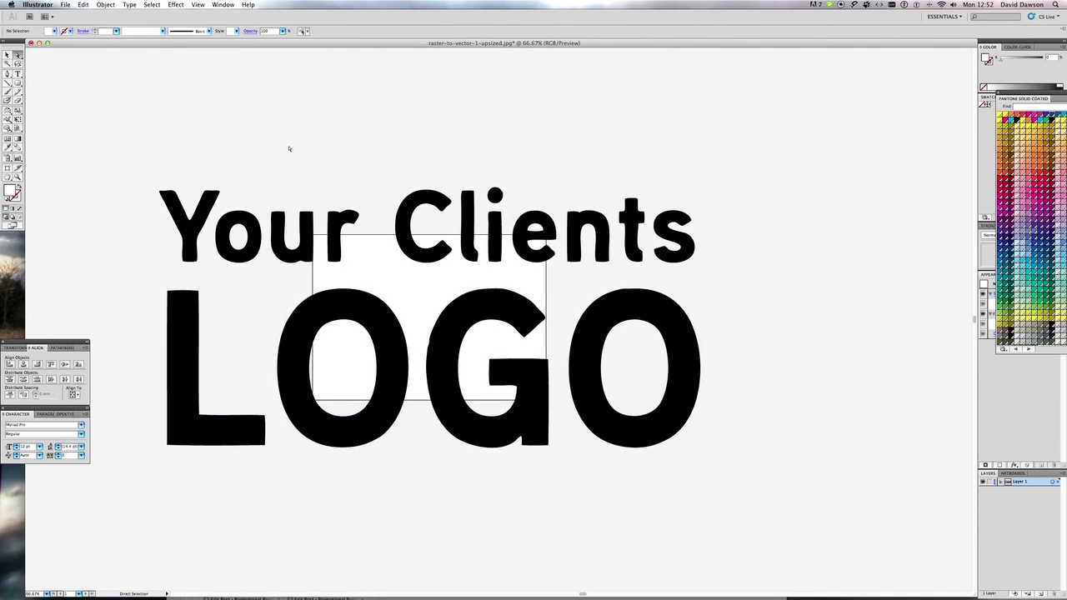
Switch to Outline view, select the lettering group, zoom in to 800% and pan across it
key(super+y)
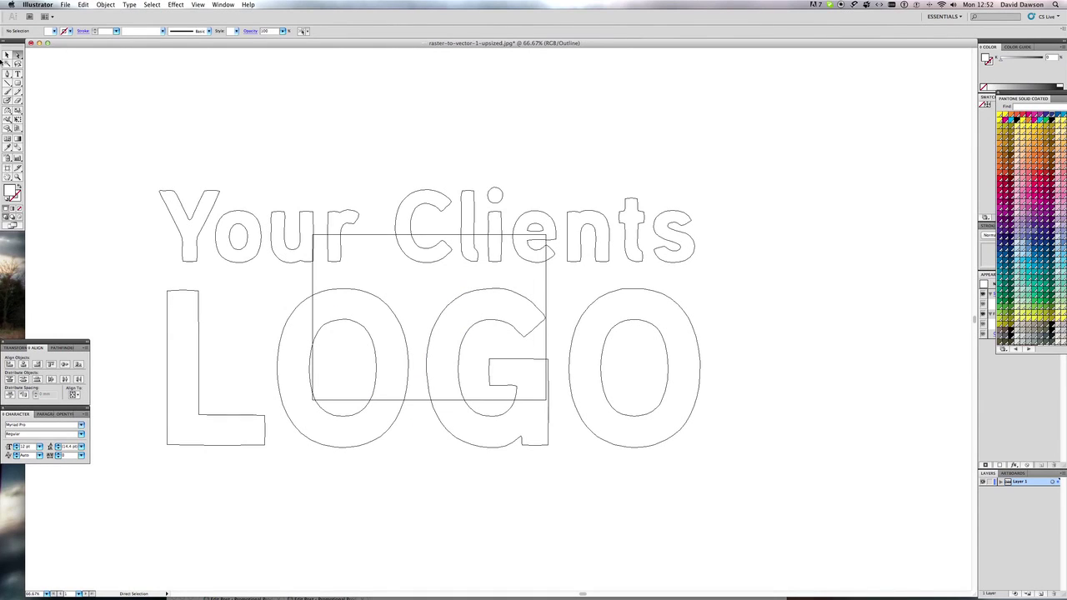
click(6, 54)
click(442, 196)
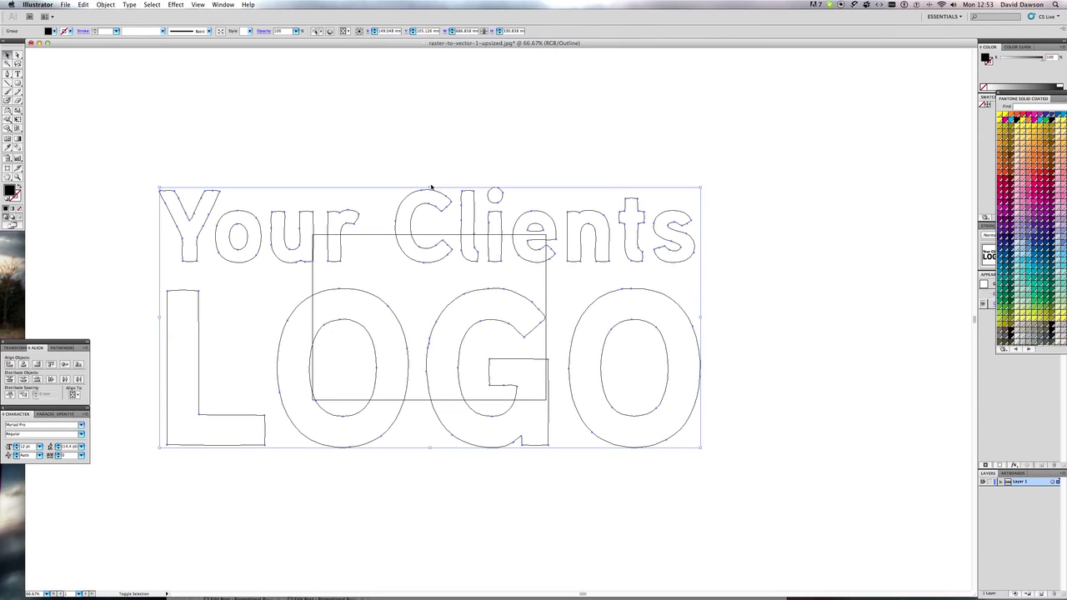
drag(430, 189, 430, 267)
key(super+equal)
key(super+equal)
key(super+equal)
key(super+equal)
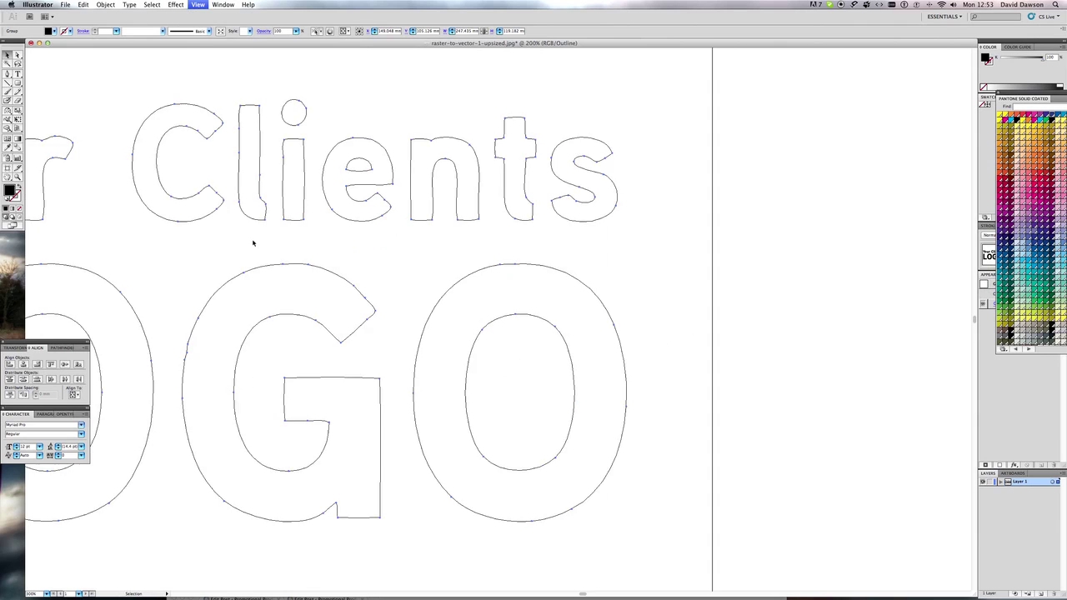
drag(252, 239, 557, 229)
key(super+y)
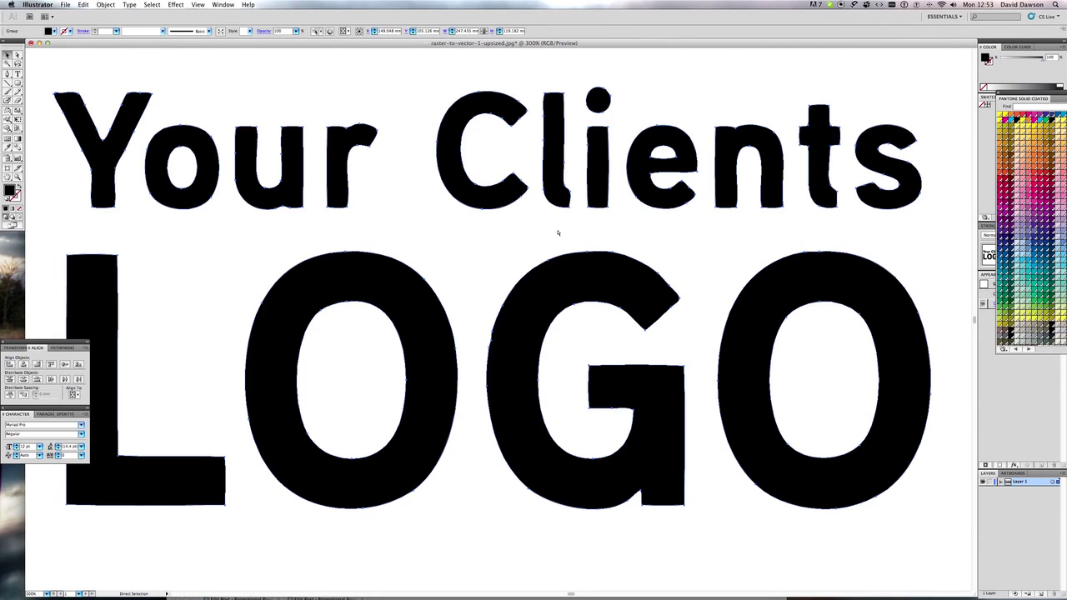
key(super+y)
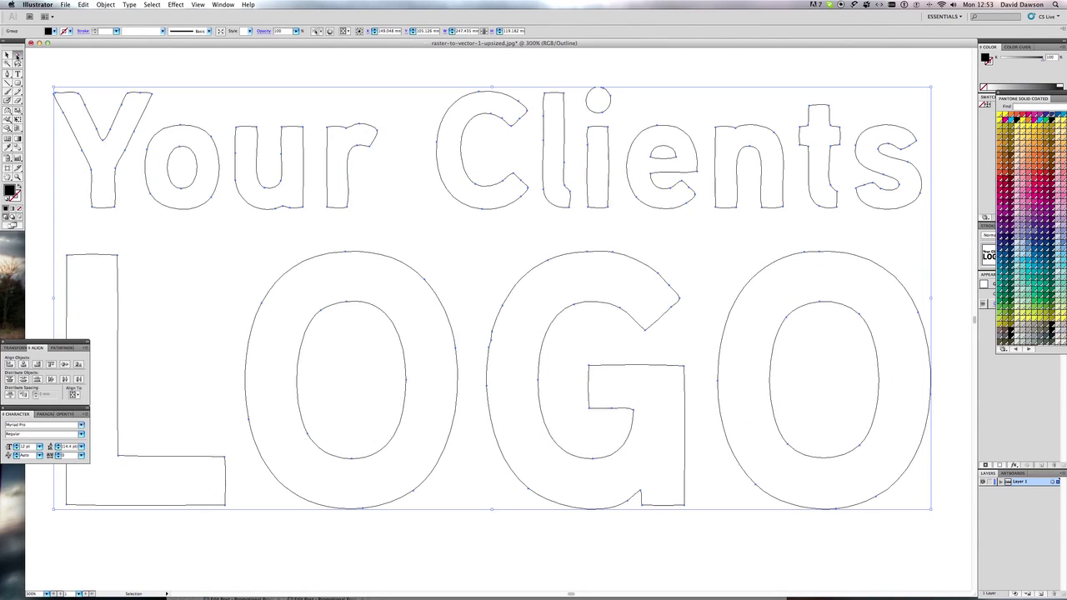
Zoom in on the O and G curves to inspect an anchor point, then zoom back to 600%
click(484, 279)
key(super+equal)
key(super+equal)
key(super+equal)
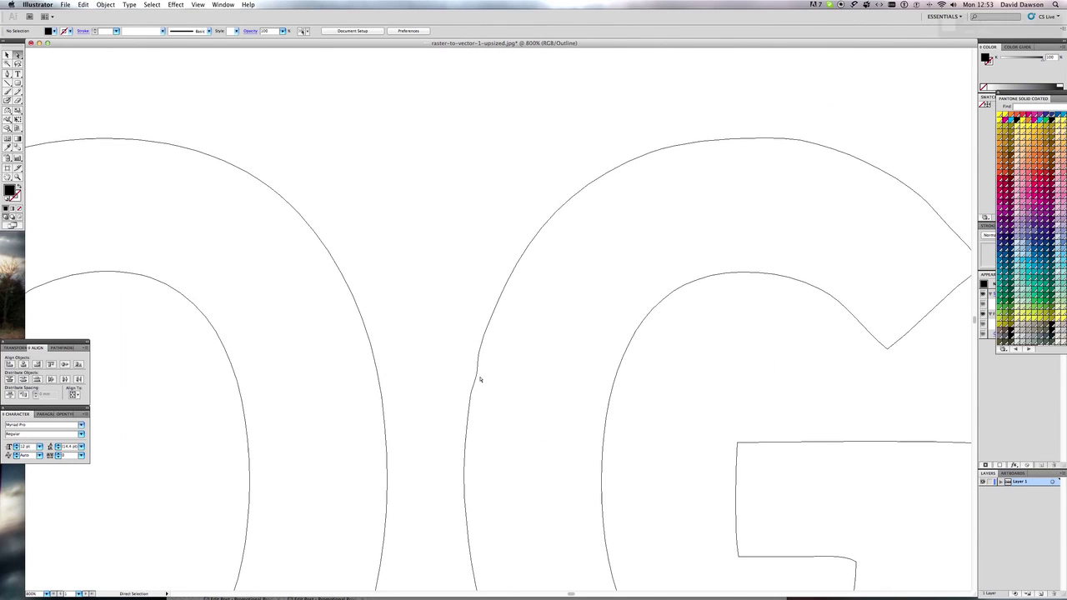
click(479, 379)
click(478, 379)
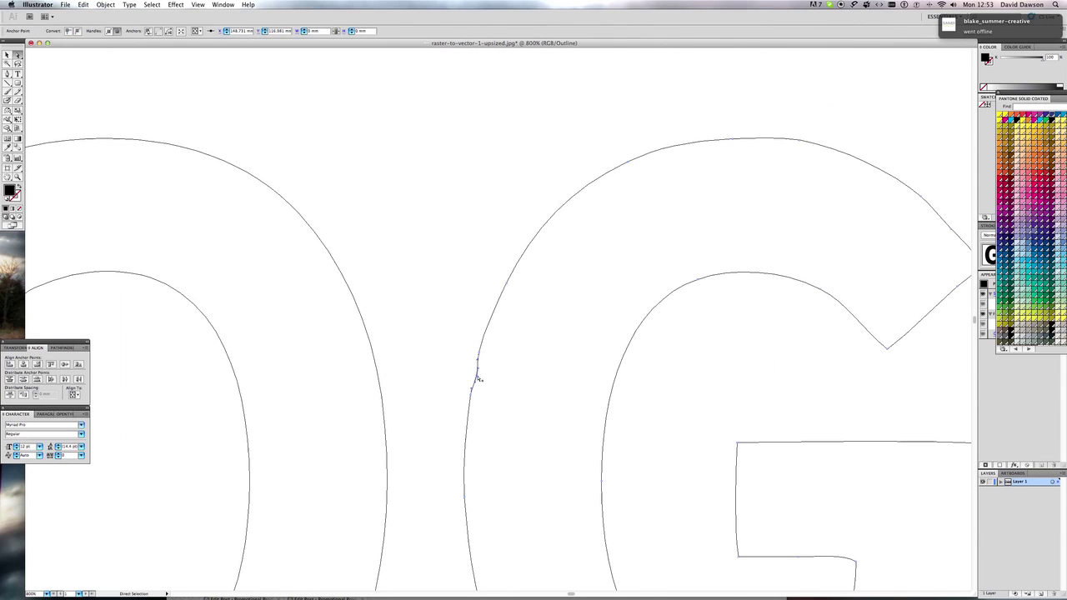
click(529, 326)
key(super+minus)
key(super+minus)
key(super+minus)
key(super+minus)
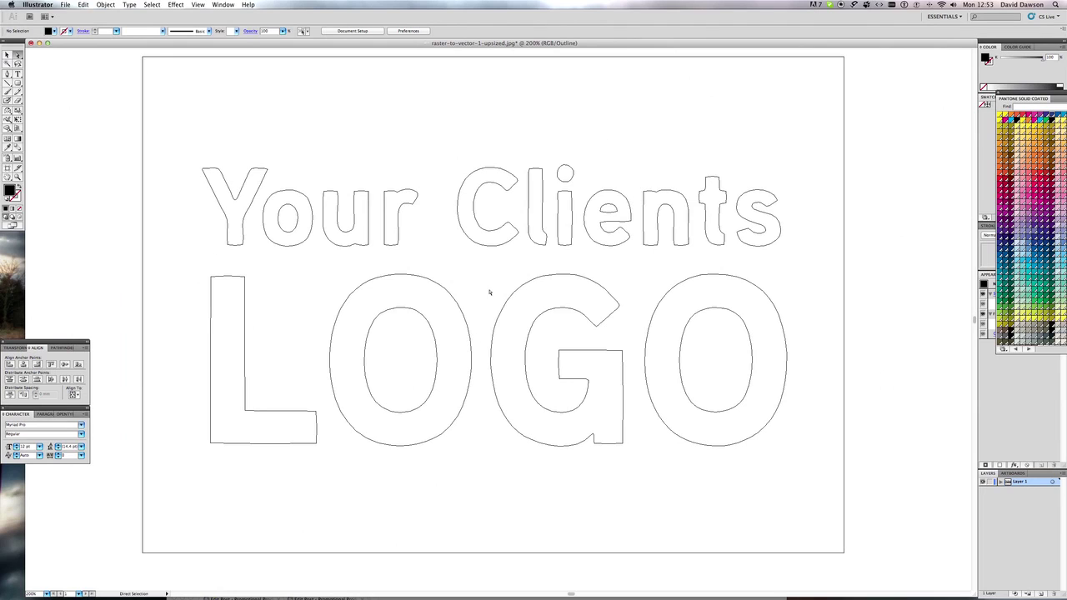
Return to Preview mode, zoom out, pick the Selection tool, and drag the document window down-right
key(super+y)
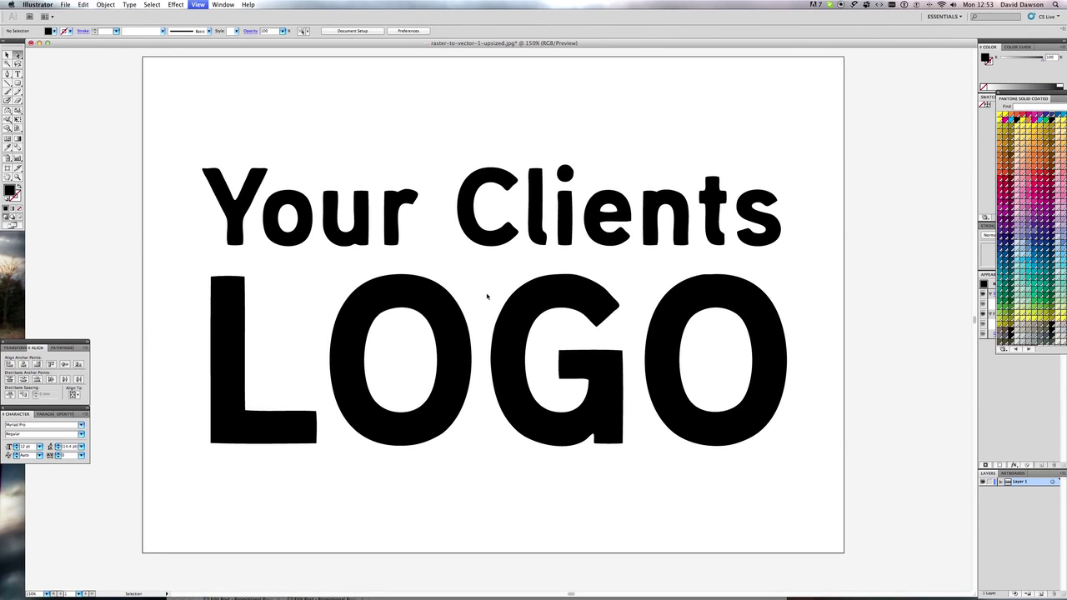
key(super+minus)
click(6, 56)
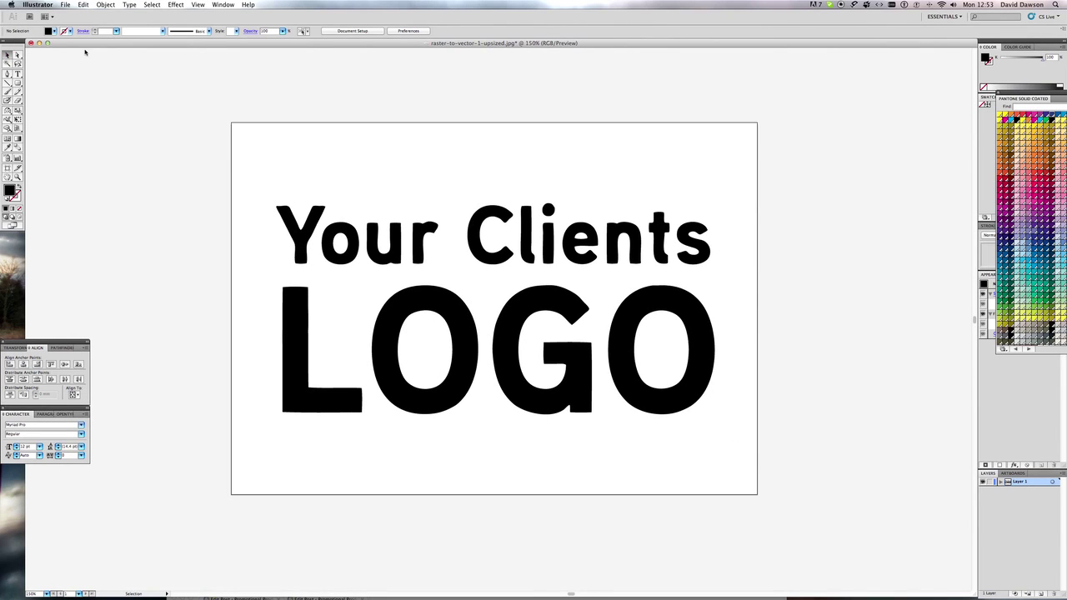
drag(85, 44, 222, 270)
mouse_move(529, 597)
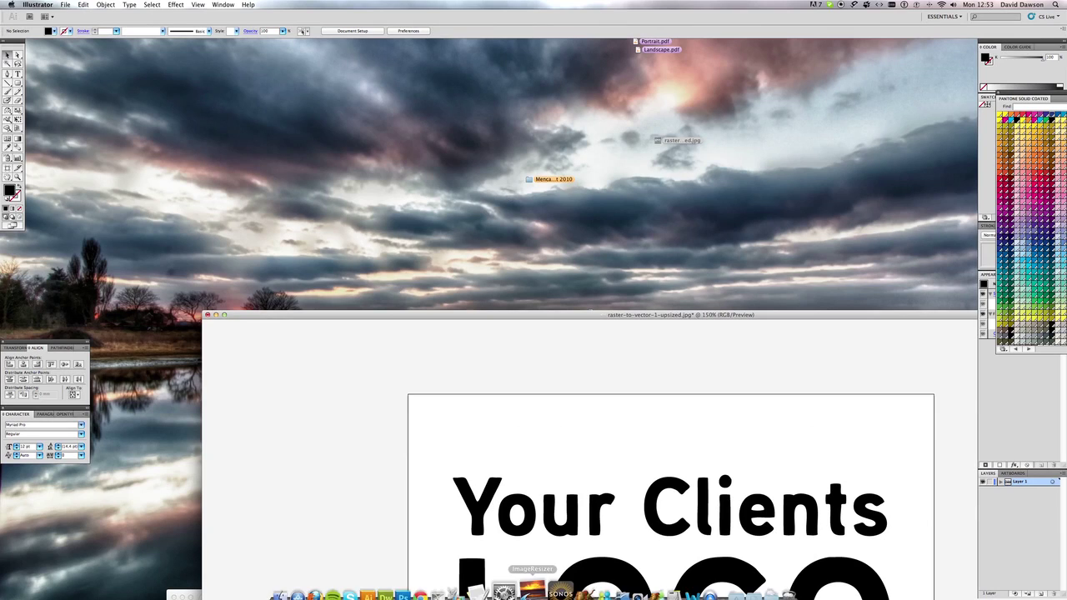